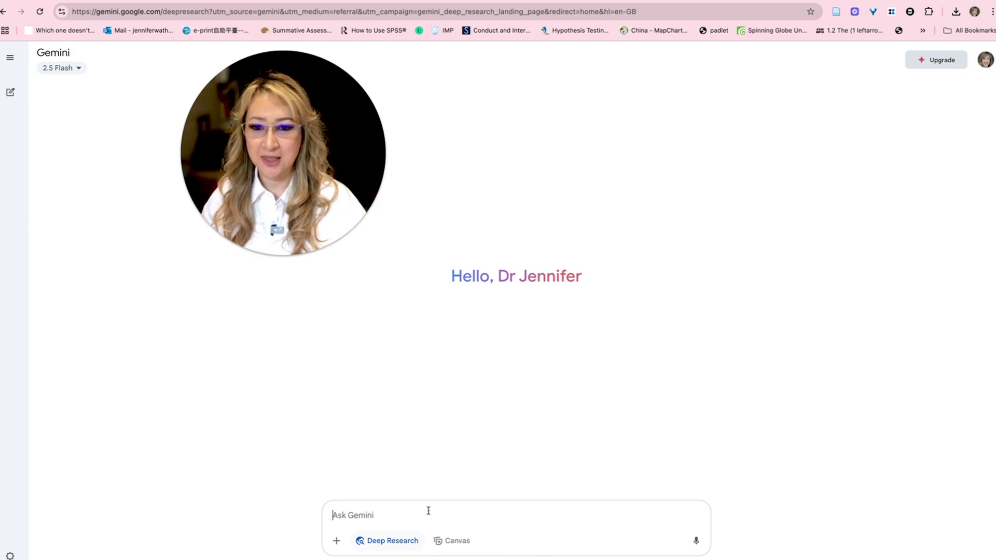
# Paste the AI-in-education analysis prompt into the Deep Research request and change its date range to 2018-2025
pyautogui.press('super+v')
pyautogui.scroll(5, 435, 495)
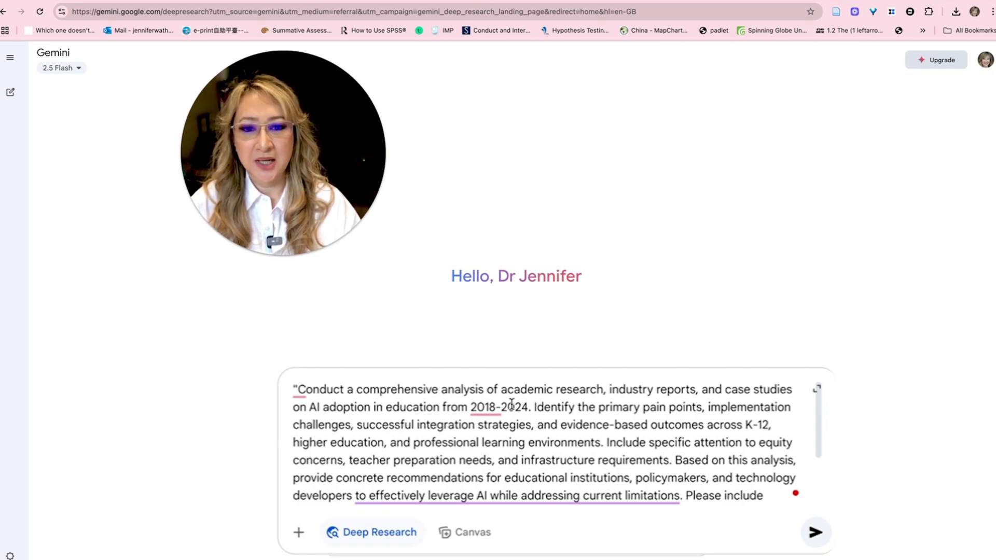
pyautogui.click(528, 408)
pyautogui.press('BackSpace')
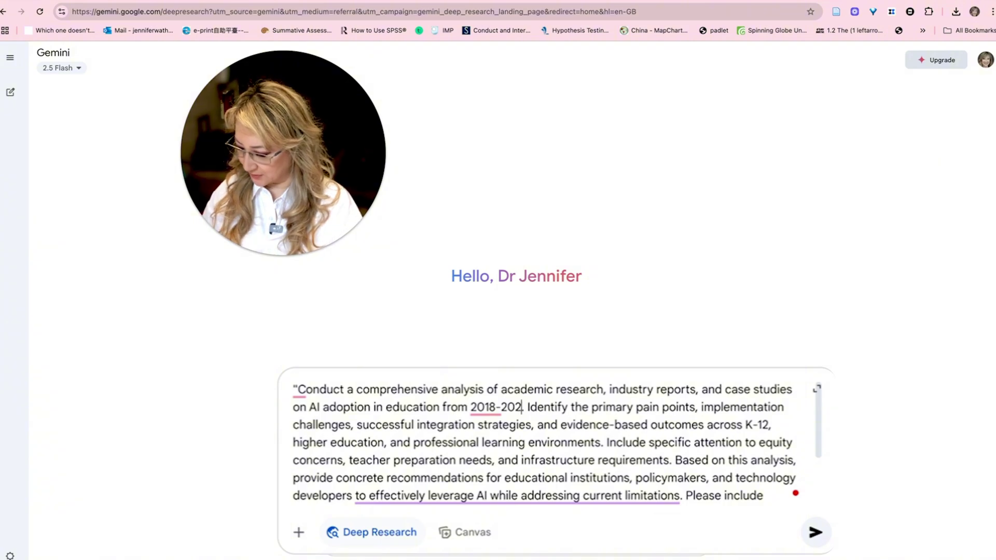
pyautogui.write('5')
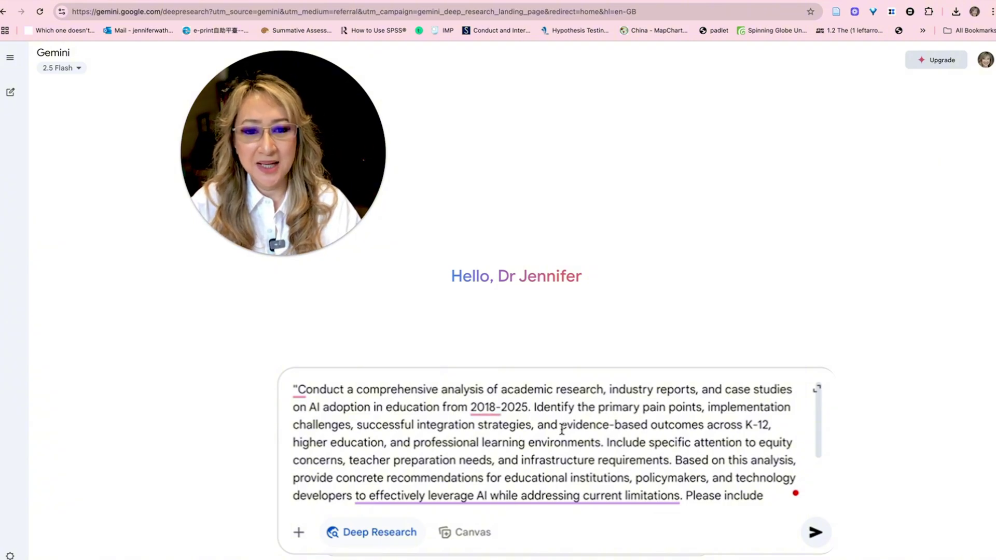
# Delete the closing explanatory paragraph that begins "This prompt directs Gemini to focus on both challenges" from the prompt
pyautogui.scroll(-1, 561, 430)
pyautogui.scroll(-1, 562, 429)
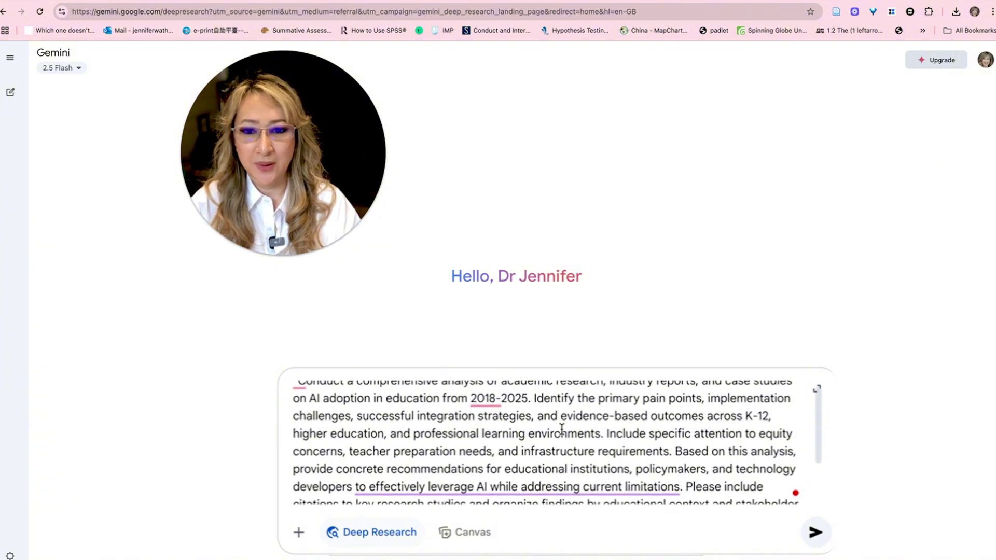
pyautogui.scroll(-1, 561, 430)
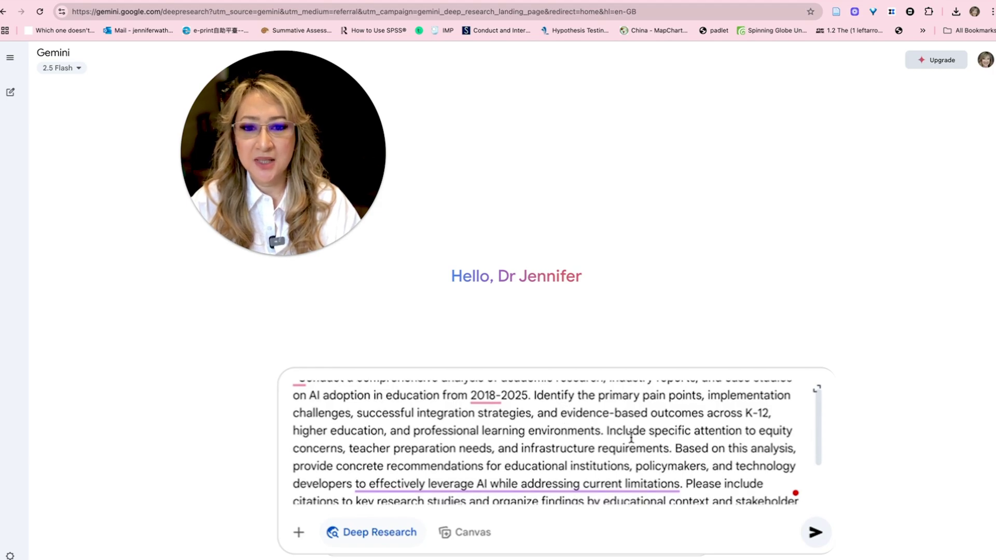
pyautogui.scroll(-1, 632, 438)
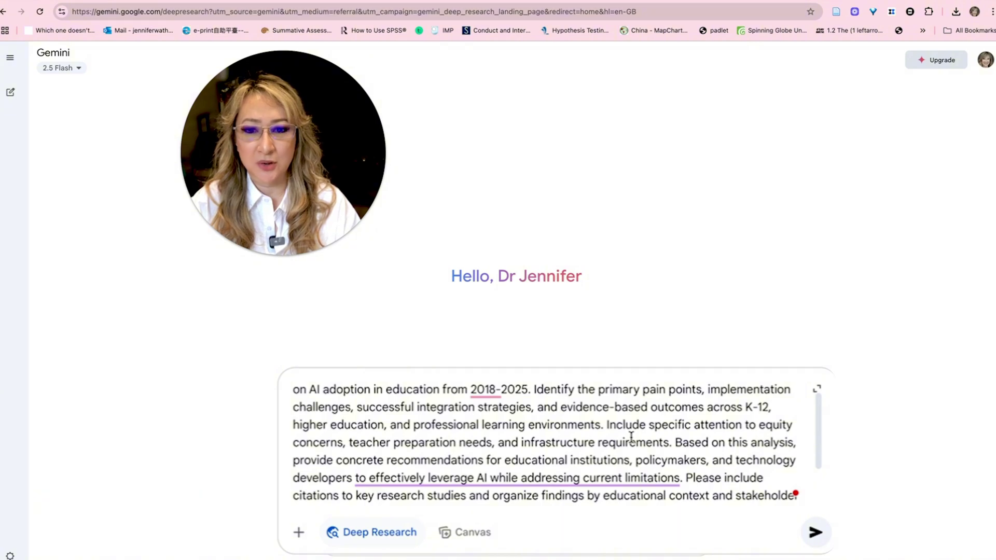
pyautogui.scroll(-1, 605, 434)
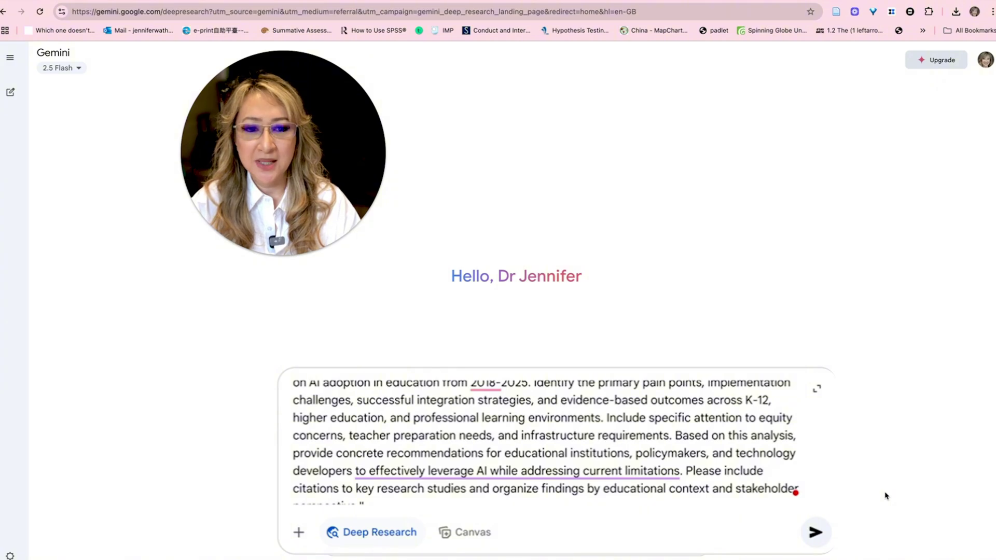
pyautogui.scroll(-1, 753, 483)
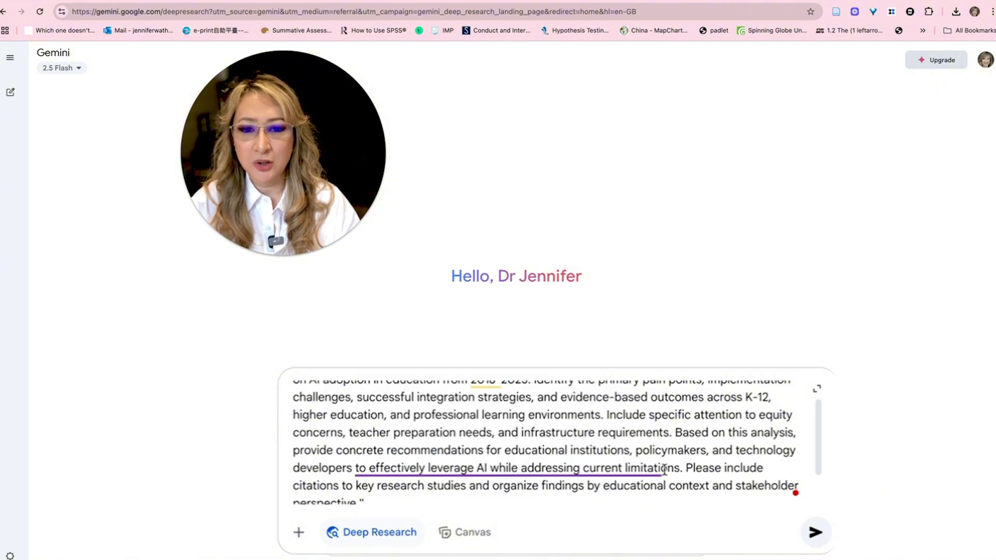
pyautogui.scroll(-1, 741, 456)
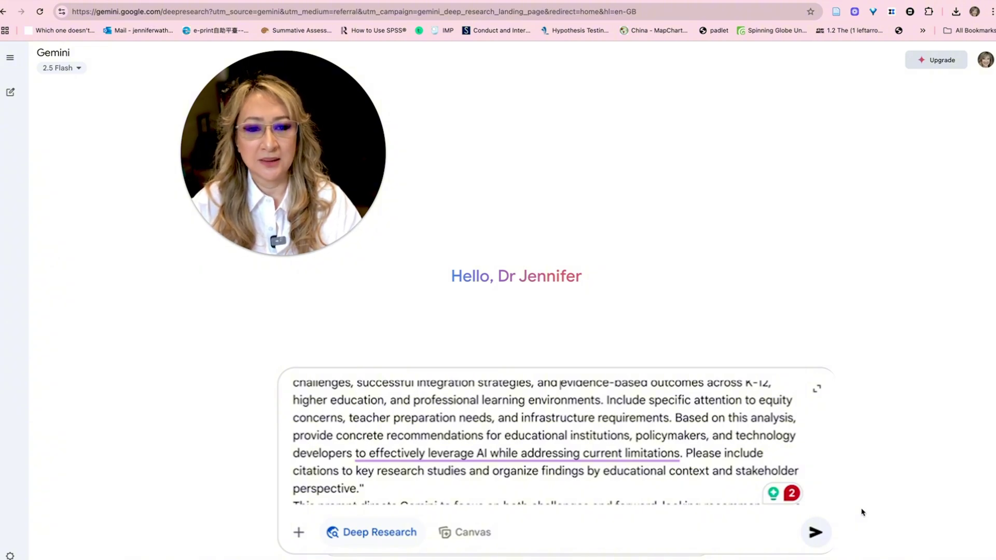
pyautogui.scroll(-2, 787, 442)
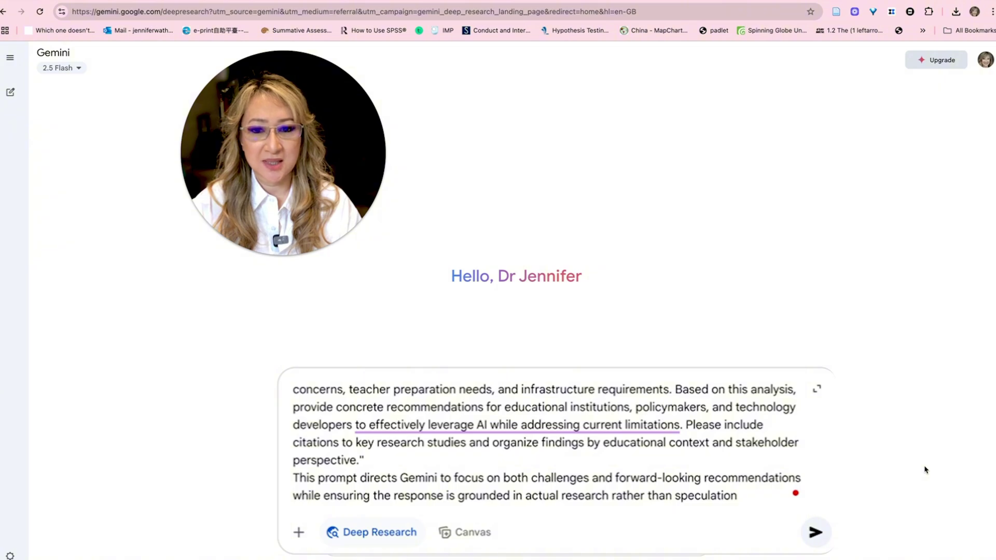
pyautogui.tripleClick(515, 479)
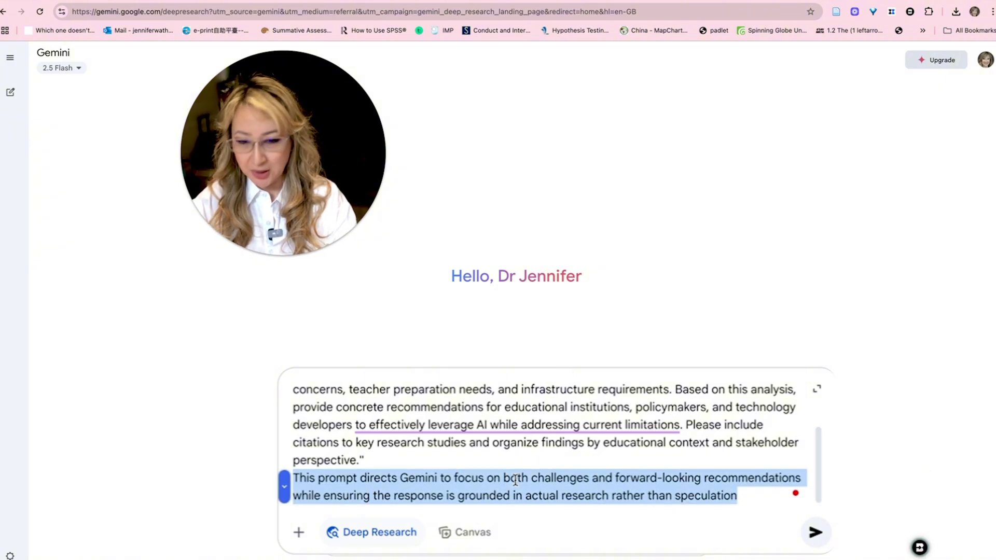
pyautogui.press('BackSpace')
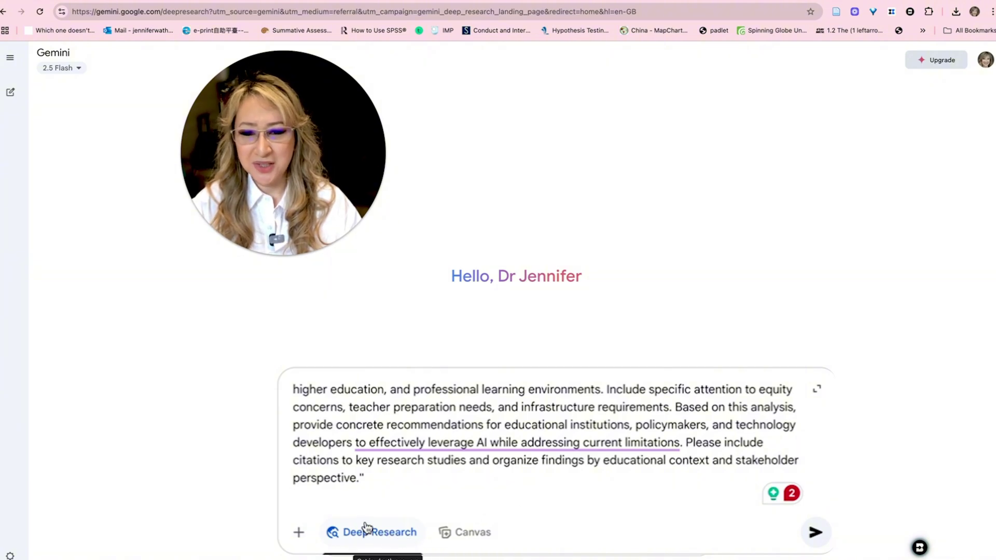
# Submit the Deep Research prompt and start the research from the proposed AI in Education Analysis plan
pyautogui.click(816, 533)
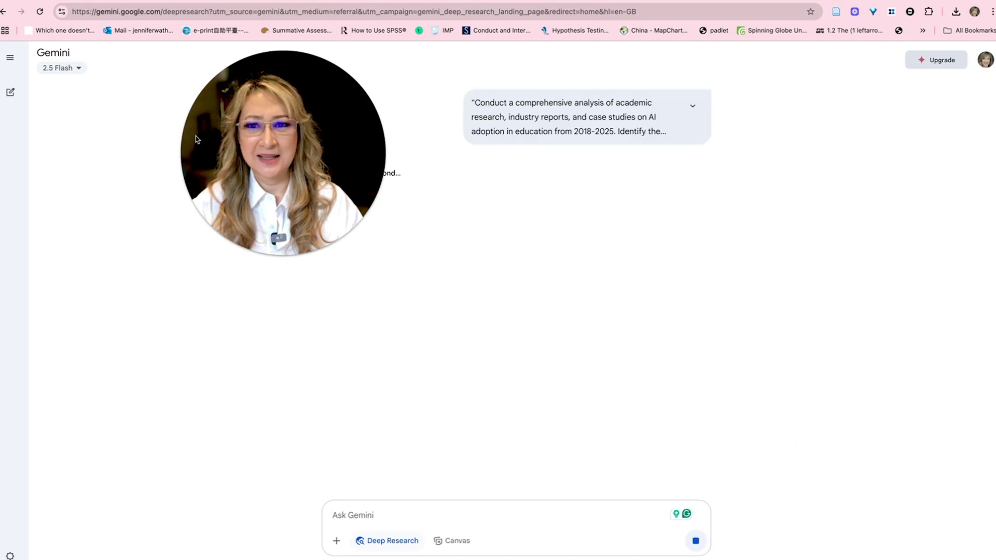
pyautogui.moveTo(283, 163); pyautogui.dragTo(176, 166)
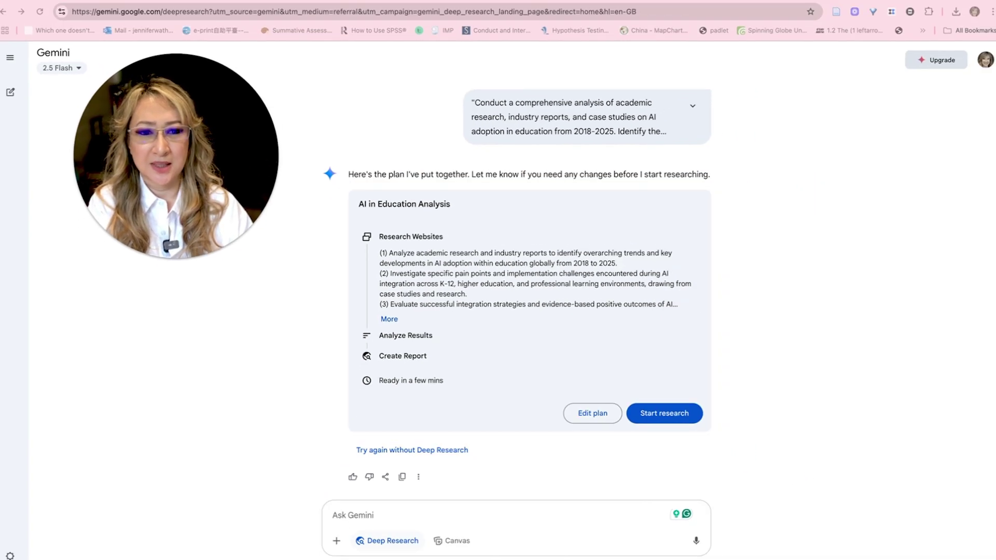
pyautogui.click(654, 415)
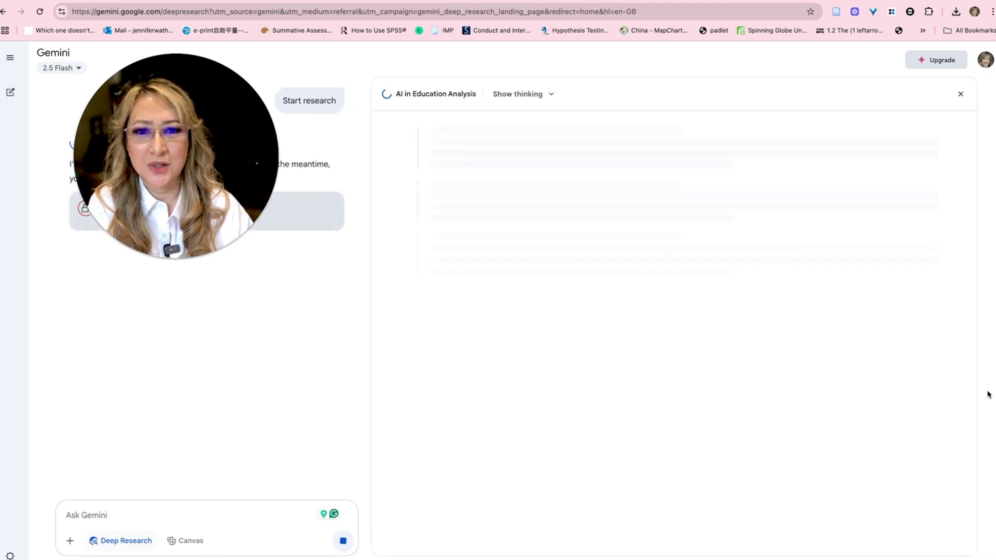
pyautogui.moveTo(253, 128); pyautogui.dragTo(109, 287)
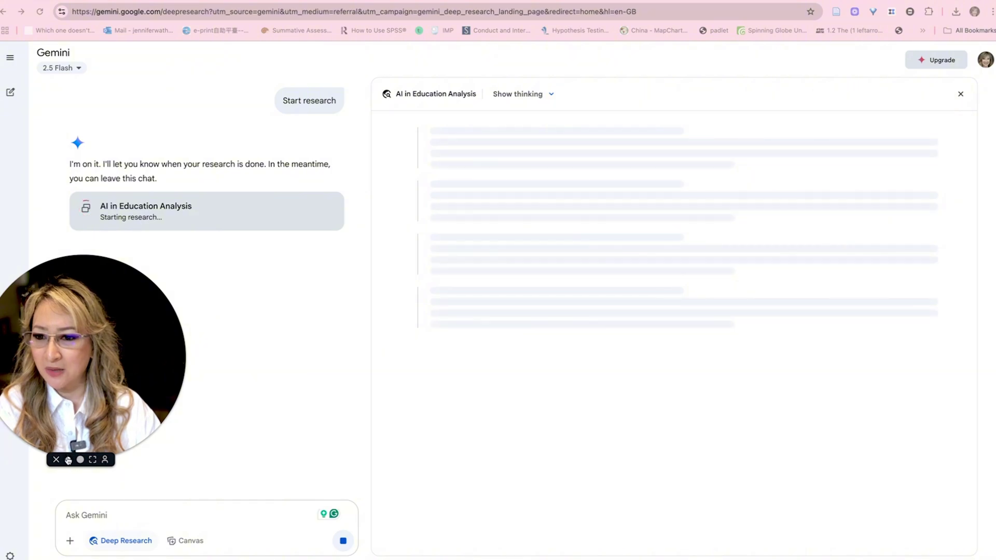
pyautogui.click(68, 459)
pyautogui.moveTo(52, 409); pyautogui.dragTo(200, 92)
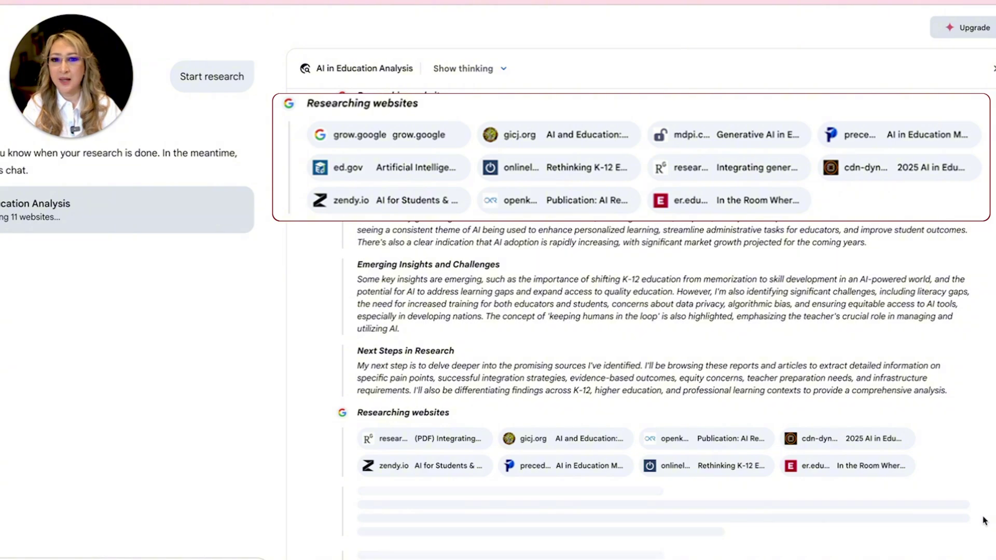
# Examine the research log's approach, first consulted websites, initial discoveries and identified challenges in the AI in Education Analysis
pyautogui.scroll(1, 984, 520)
pyautogui.scroll(1, 984, 520)
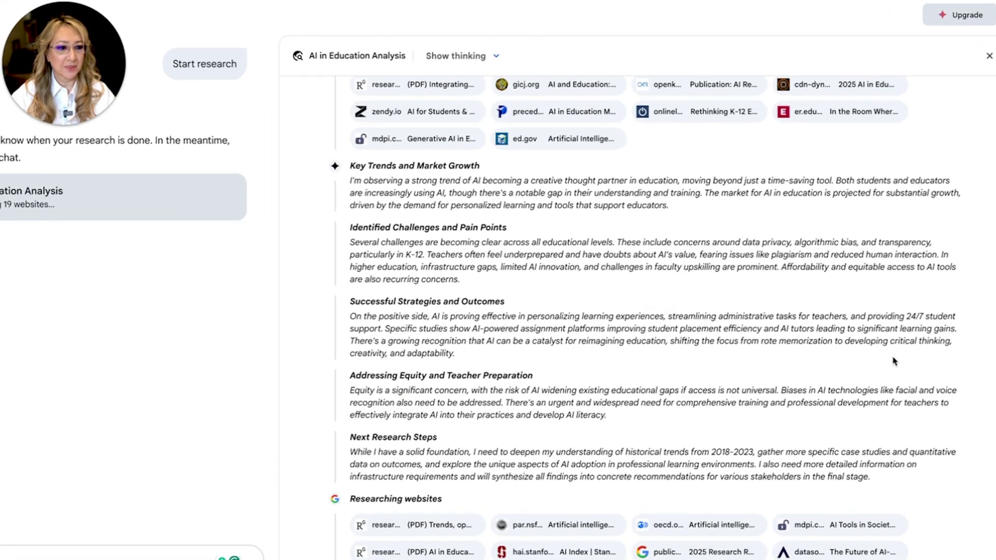
pyautogui.scroll(5, 895, 364)
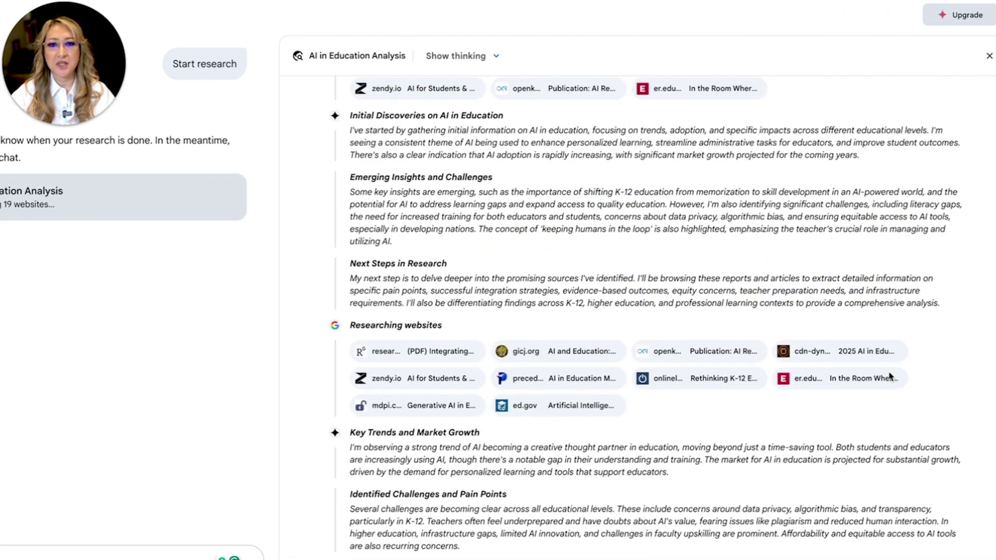
pyautogui.scroll(3, 890, 375)
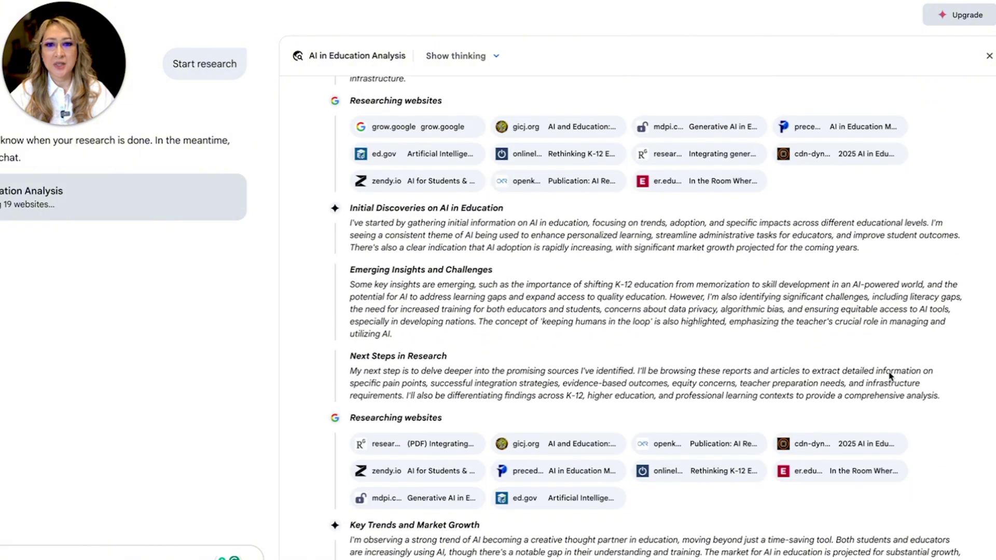
pyautogui.scroll(2, 890, 376)
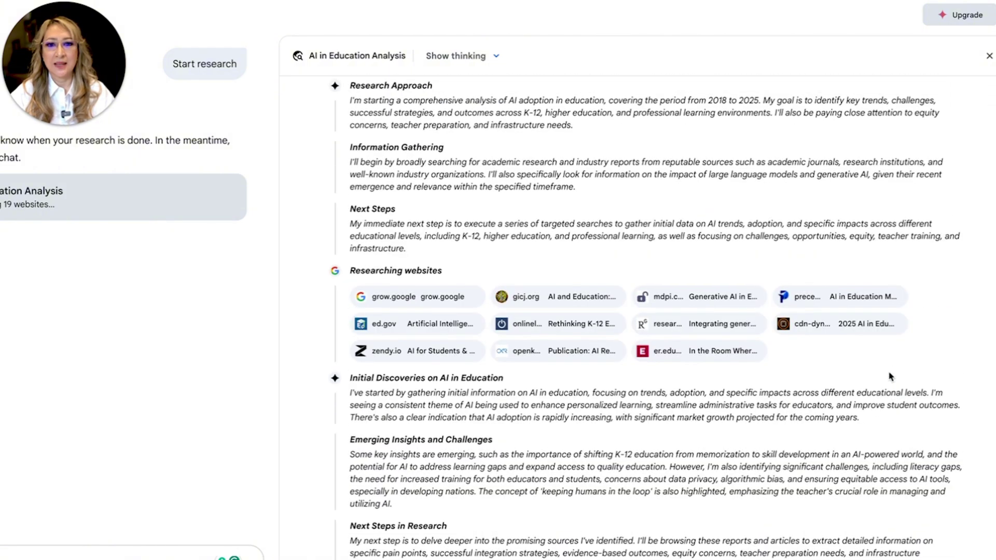
pyautogui.scroll(-7, 911, 385)
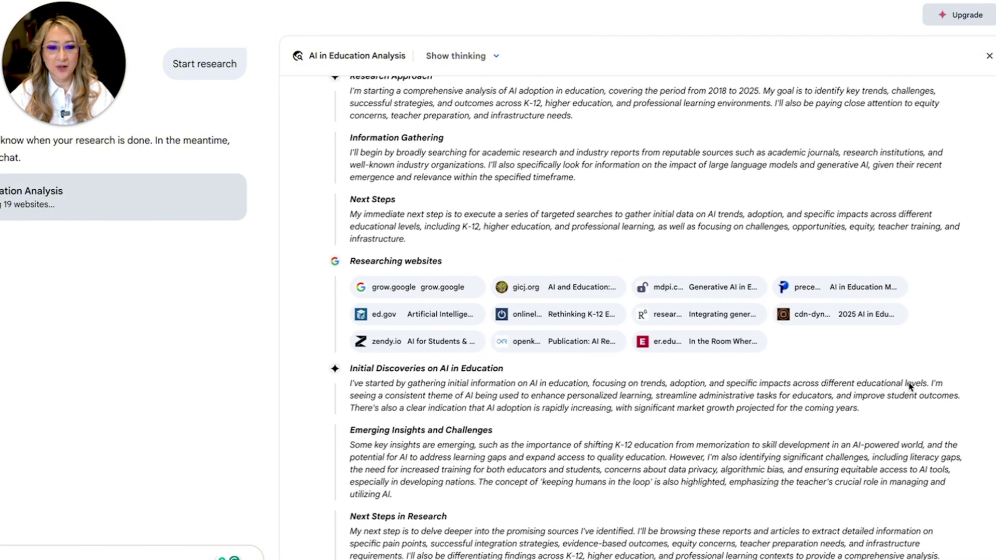
pyautogui.scroll(-1, 912, 387)
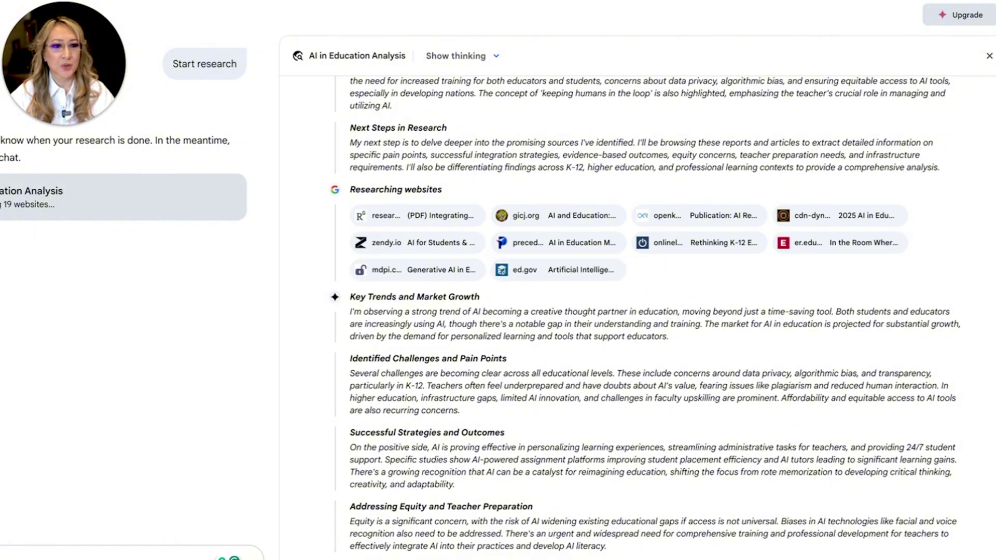
pyautogui.scroll(-1, 644, 318)
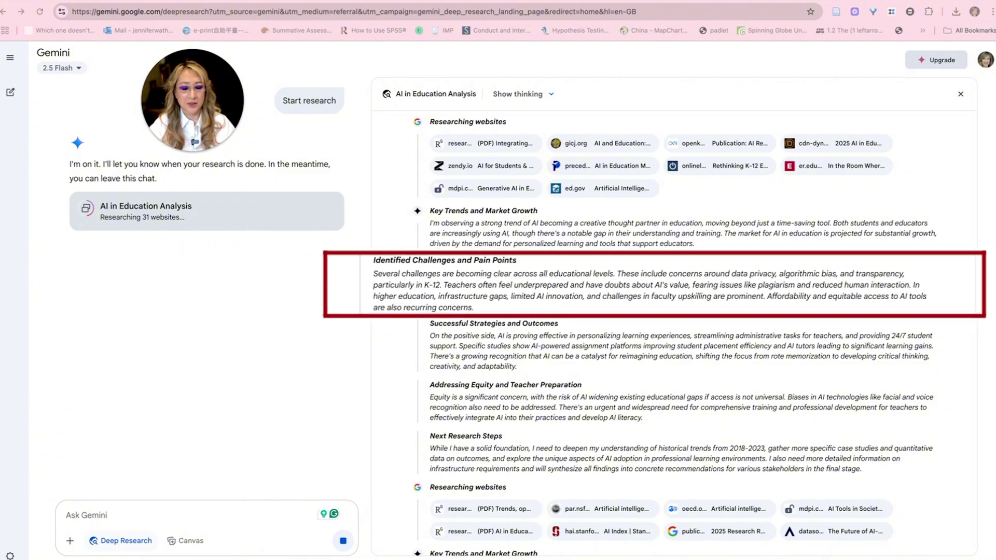
# Review the remaining research log entries, from successful strategies and equity needs through to the latest group of consulted websites
pyautogui.scroll(-1, 942, 393)
pyautogui.scroll(-3, 941, 393)
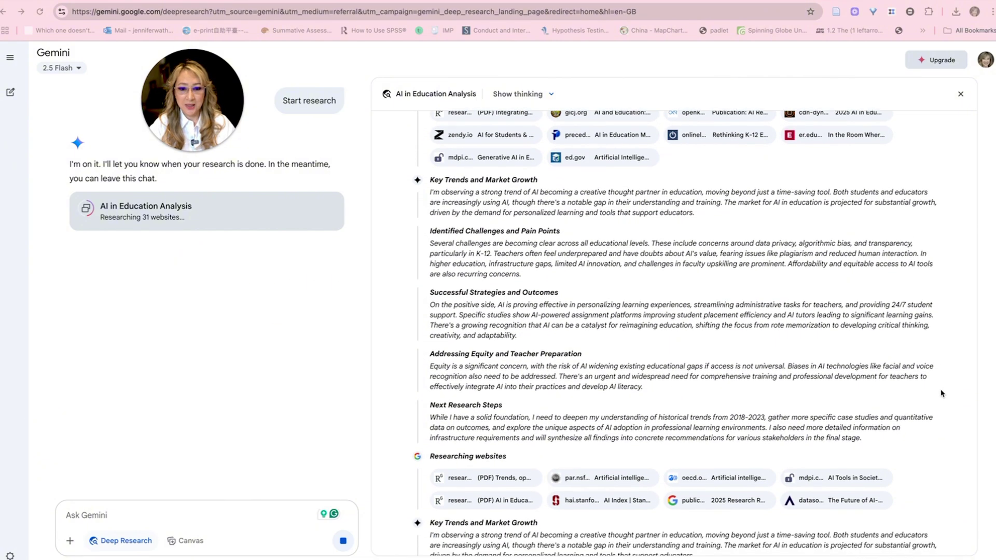
pyautogui.scroll(-2, 941, 393)
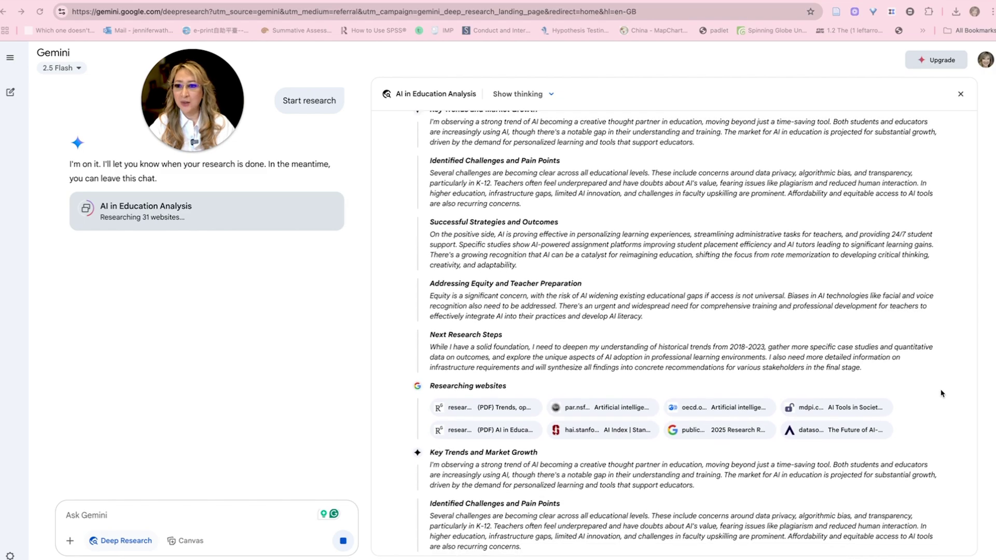
pyautogui.scroll(-2, 942, 394)
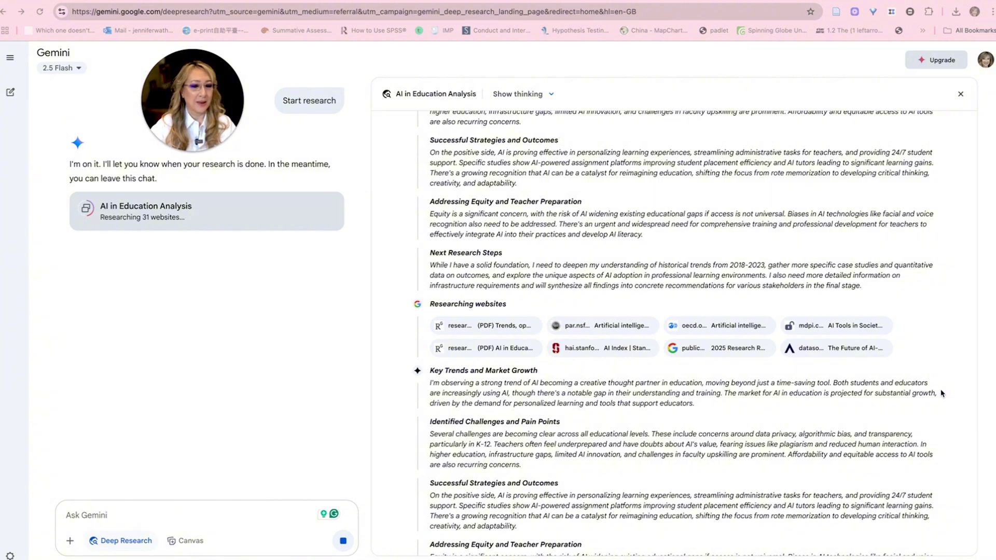
pyautogui.scroll(-4, 942, 393)
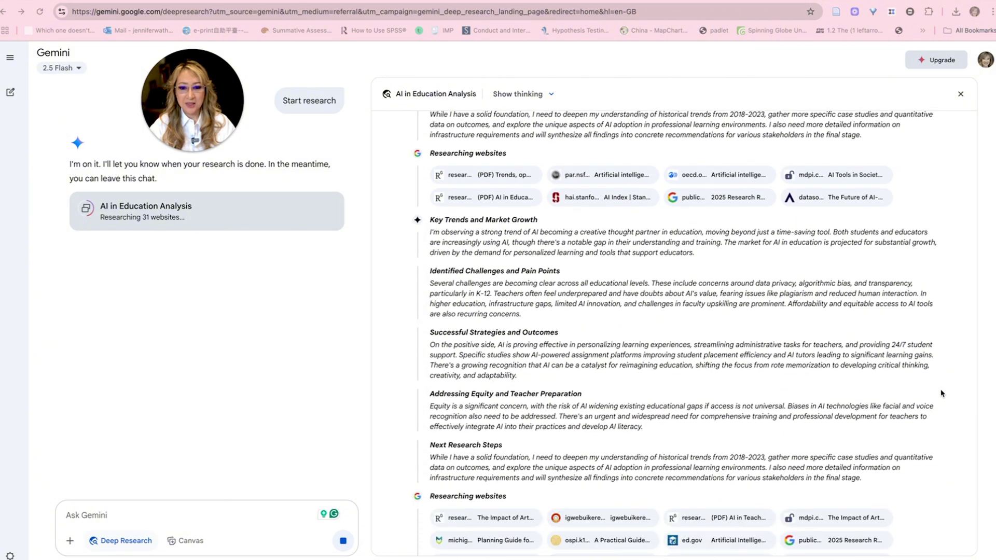
pyautogui.scroll(-4, 941, 393)
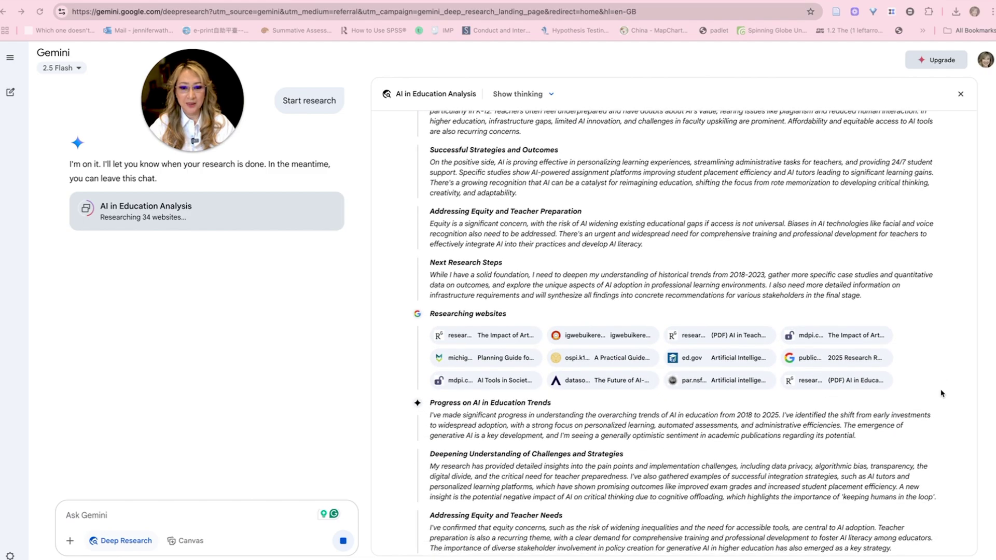
pyautogui.scroll(-4, 942, 393)
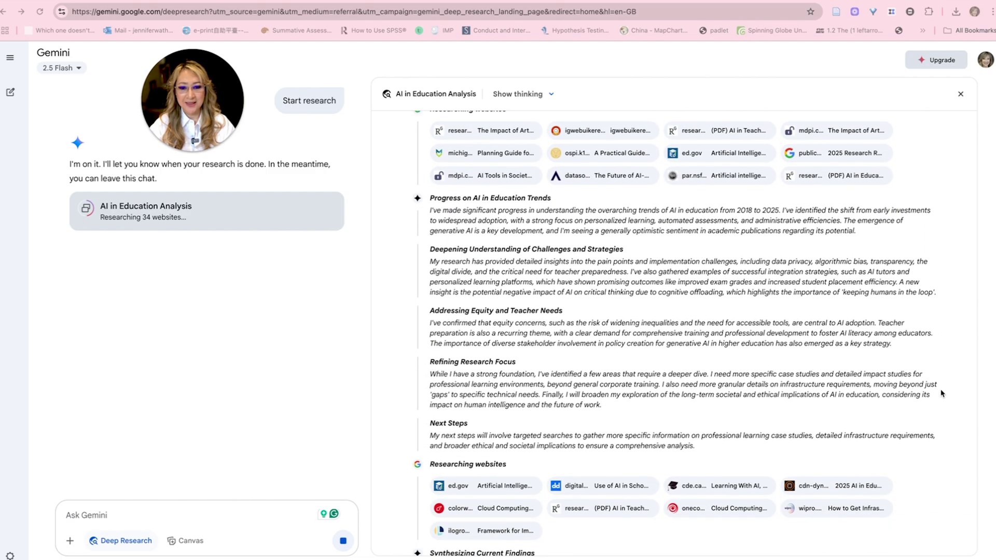
pyautogui.scroll(-4, 942, 393)
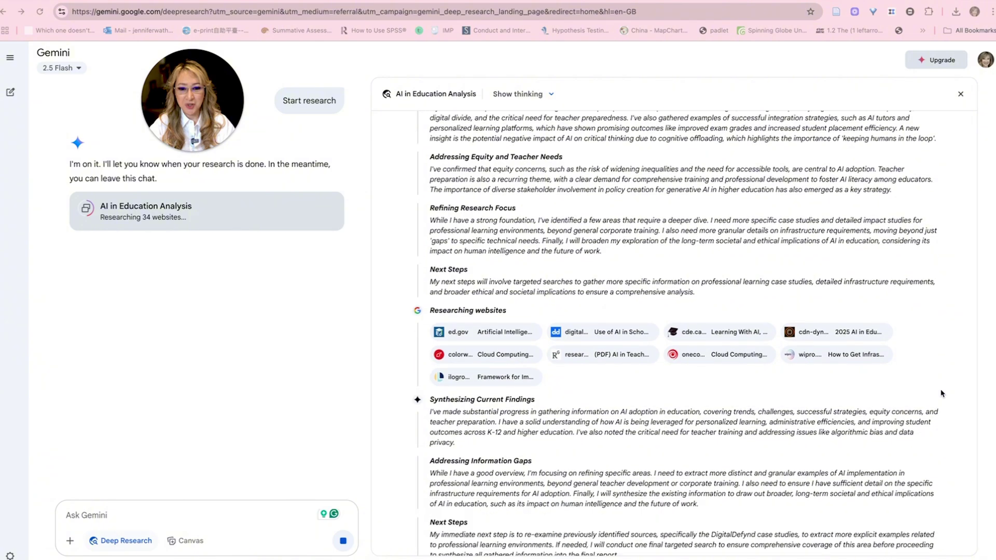
pyautogui.scroll(-4, 942, 393)
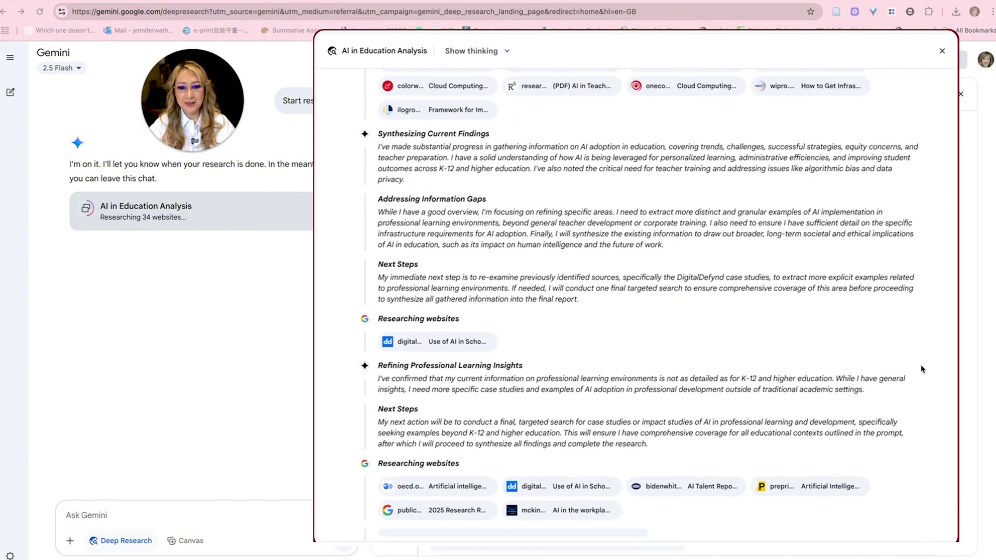
pyautogui.scroll(-2, 922, 369)
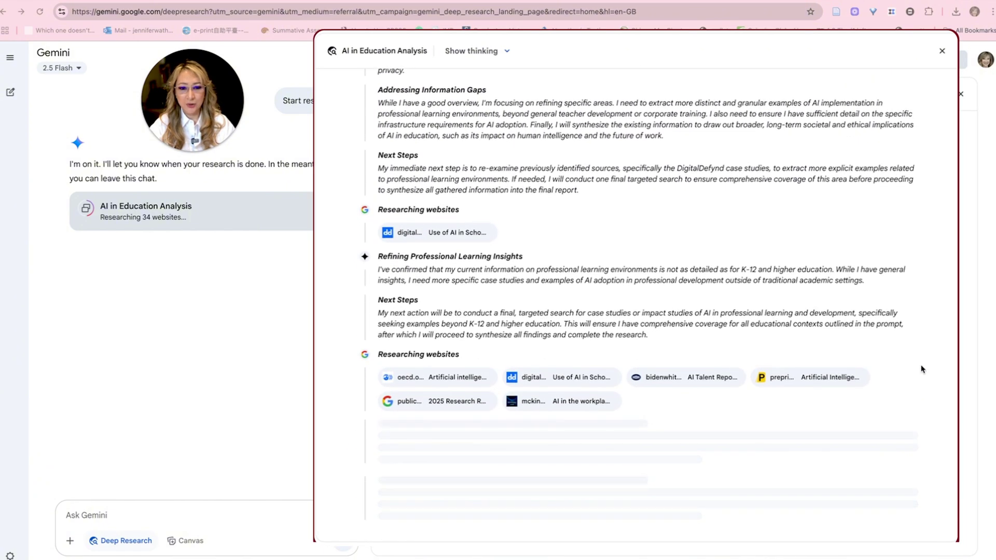
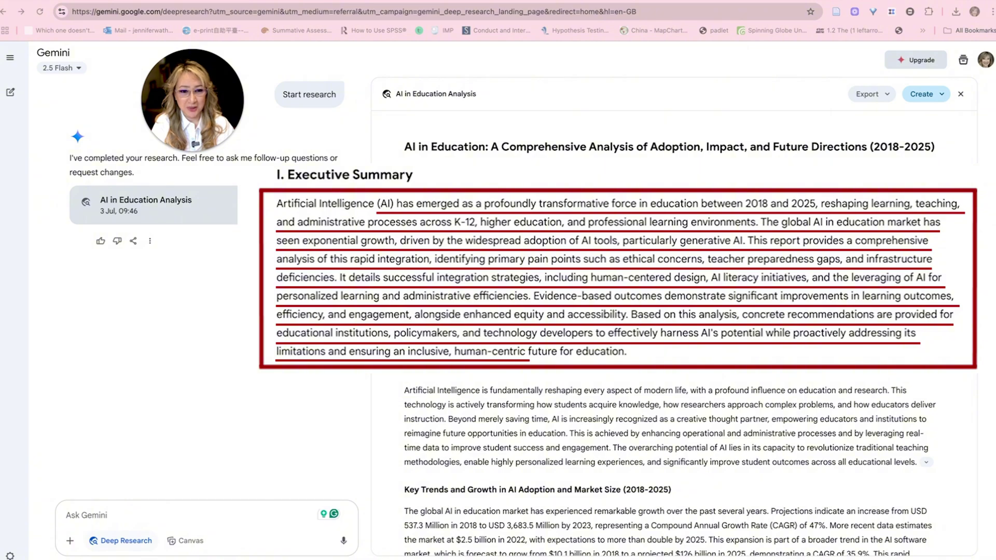
# Read the report's Executive Summary and Introduction, including the sources cited for AI adoption and market growth and the general sentiment section
pyautogui.scroll(-1, 957, 406)
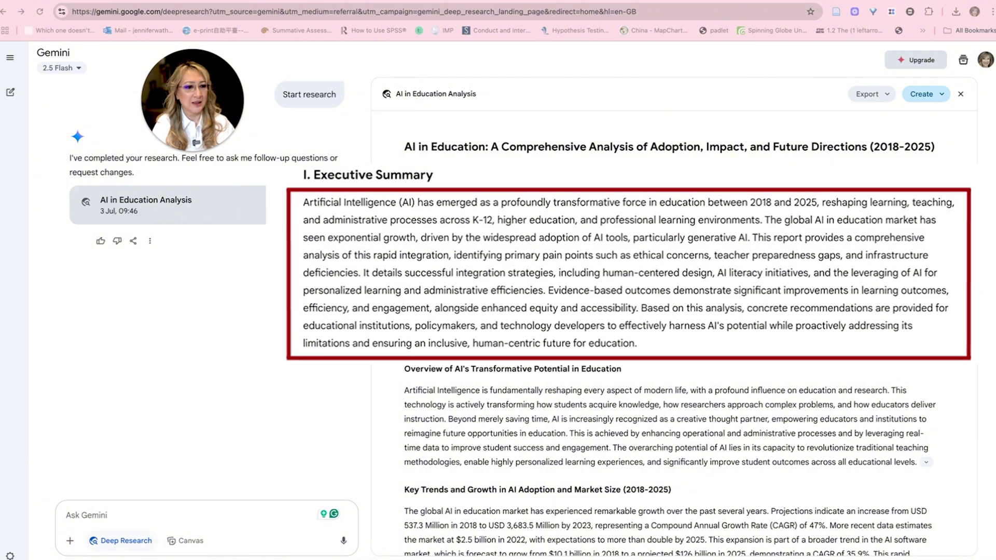
pyautogui.scroll(-3, 957, 406)
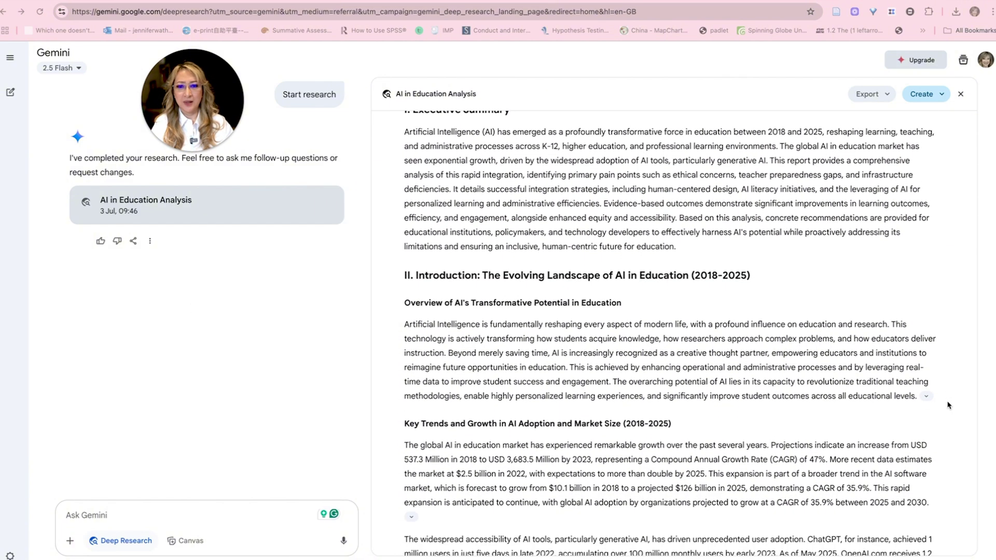
pyautogui.scroll(-4, 948, 405)
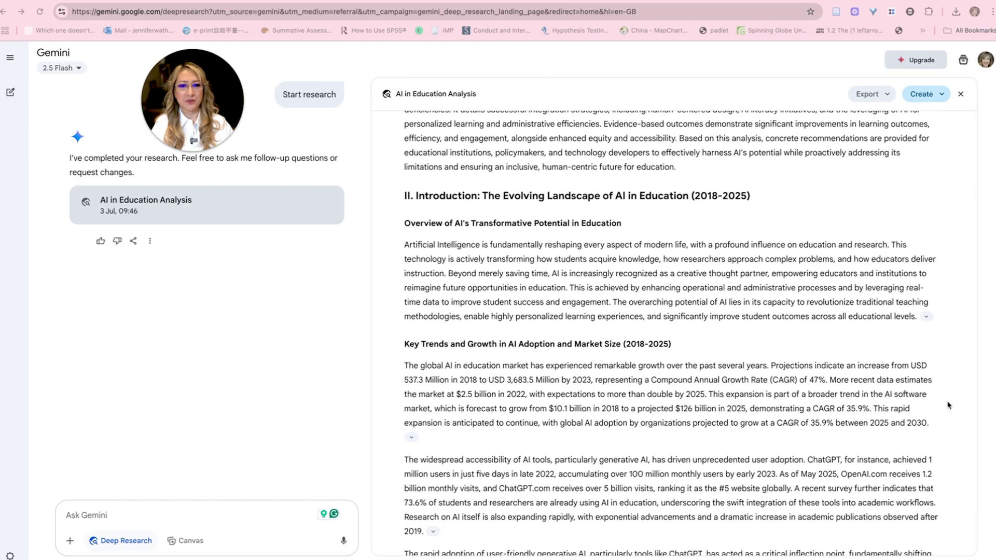
pyautogui.scroll(-3, 948, 405)
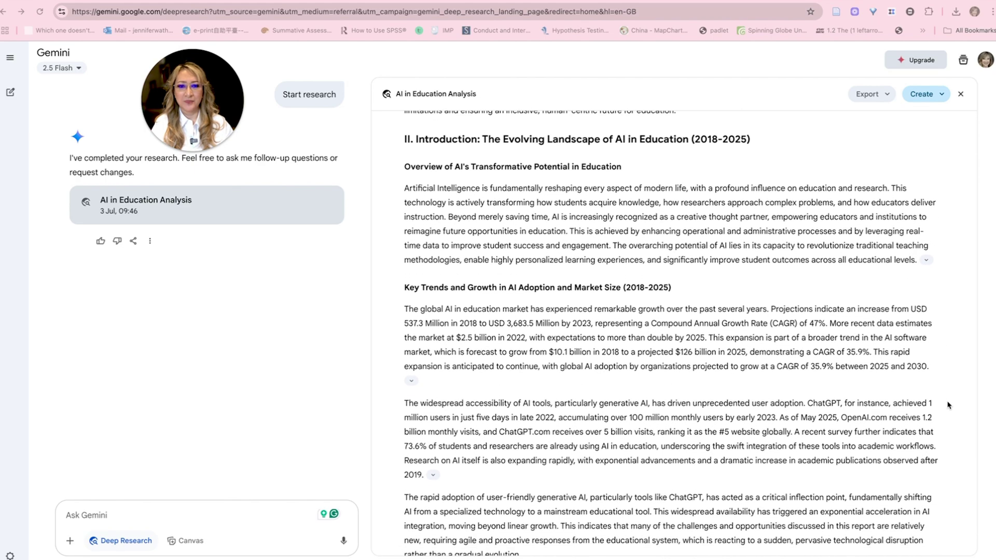
pyautogui.scroll(-3, 948, 405)
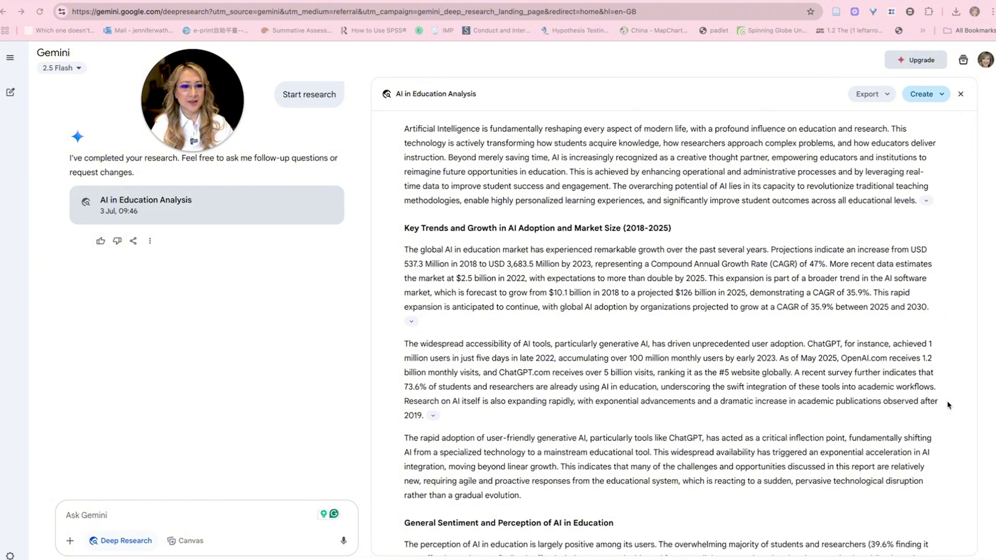
pyautogui.scroll(-1, 941, 402)
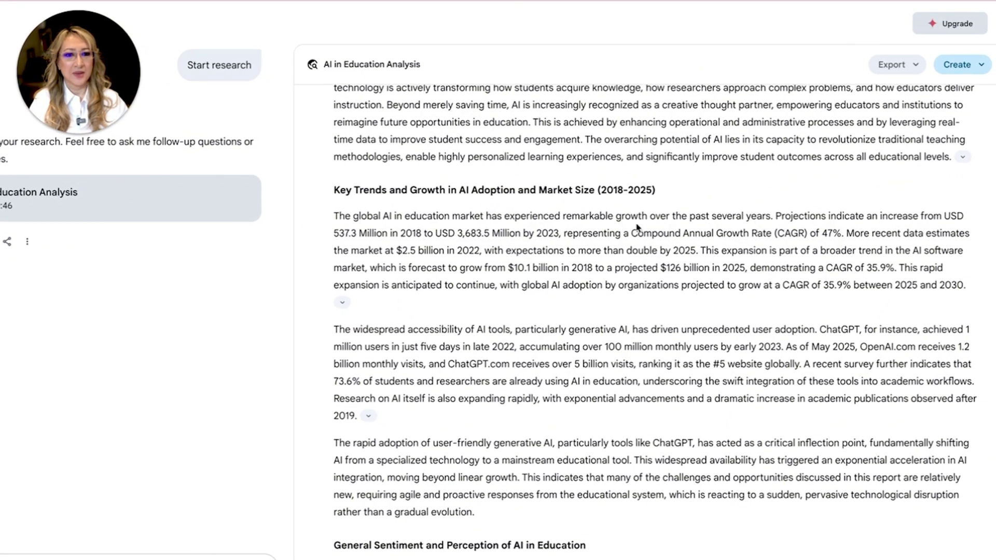
pyautogui.scroll(-2, 953, 383)
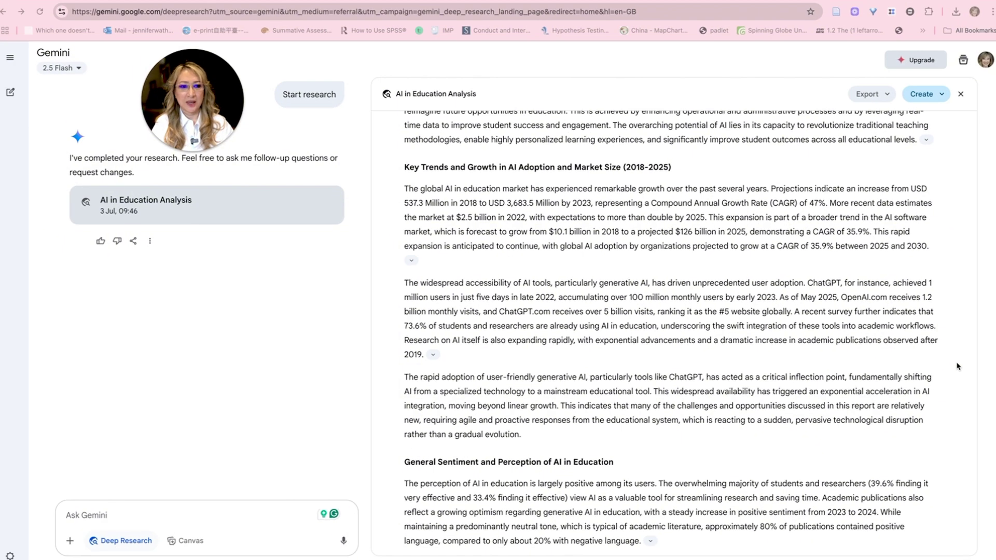
pyautogui.scroll(-1, 444, 282)
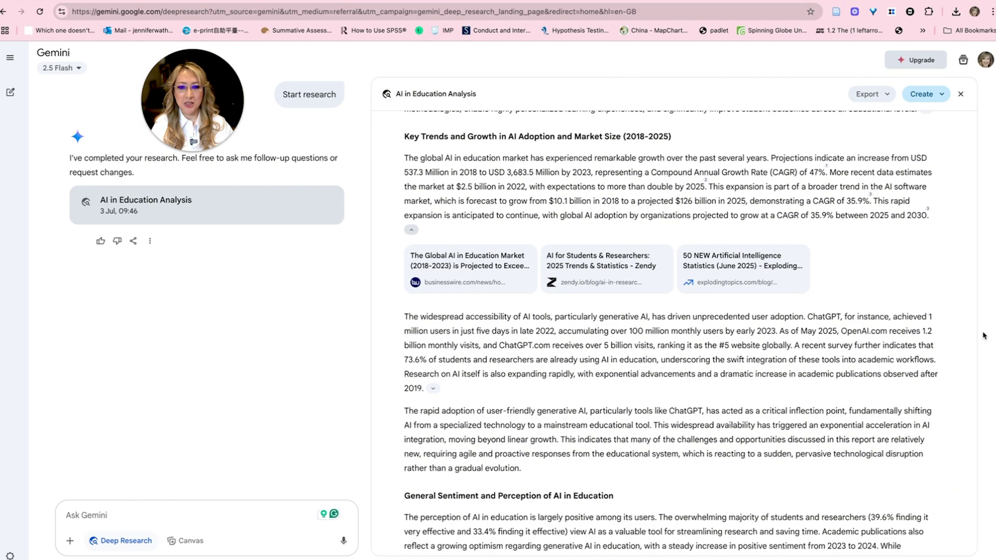
pyautogui.scroll(-3, 972, 333)
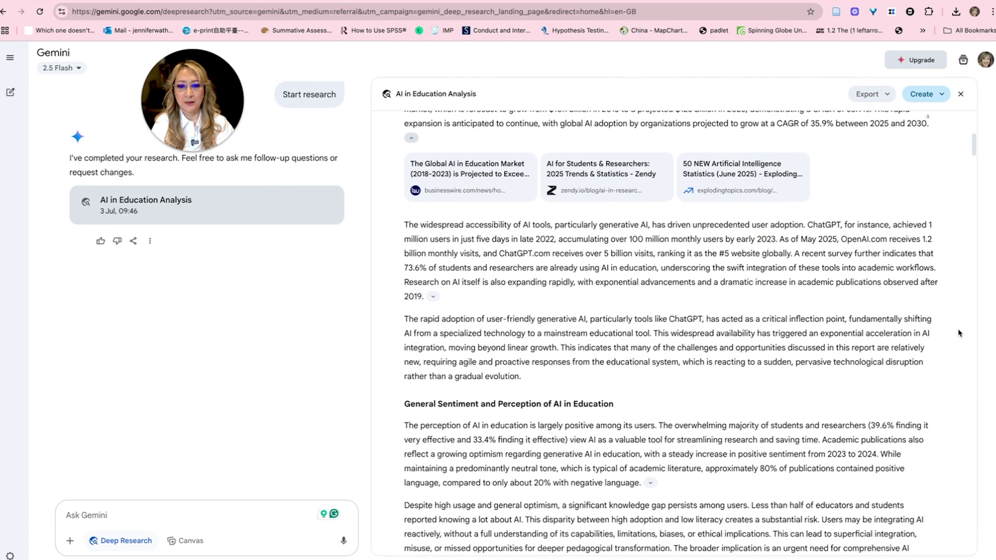
pyautogui.scroll(-7, 959, 333)
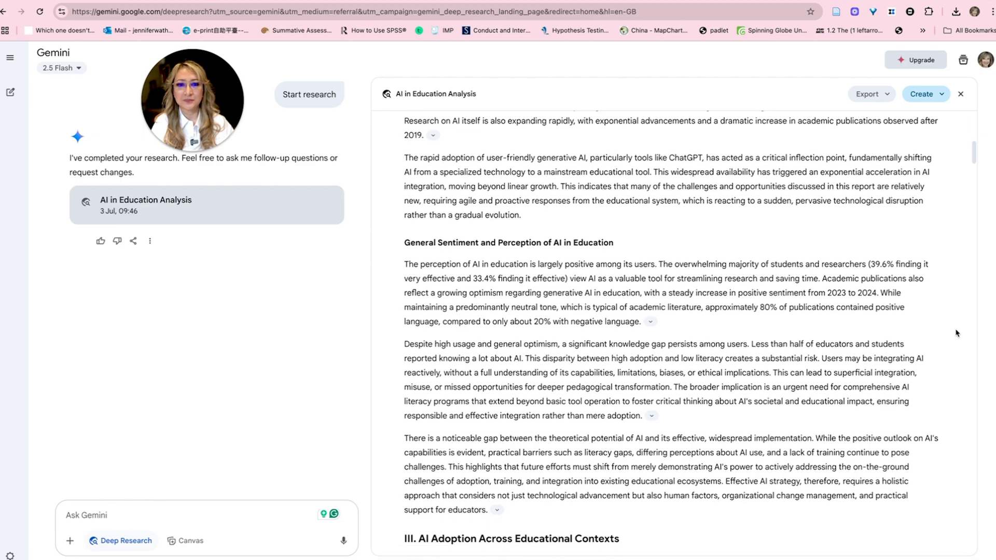
# Examine the K-12 Education section for adoption rates, primary use cases, and specific challenges and opportunities
pyautogui.scroll(-2, 951, 333)
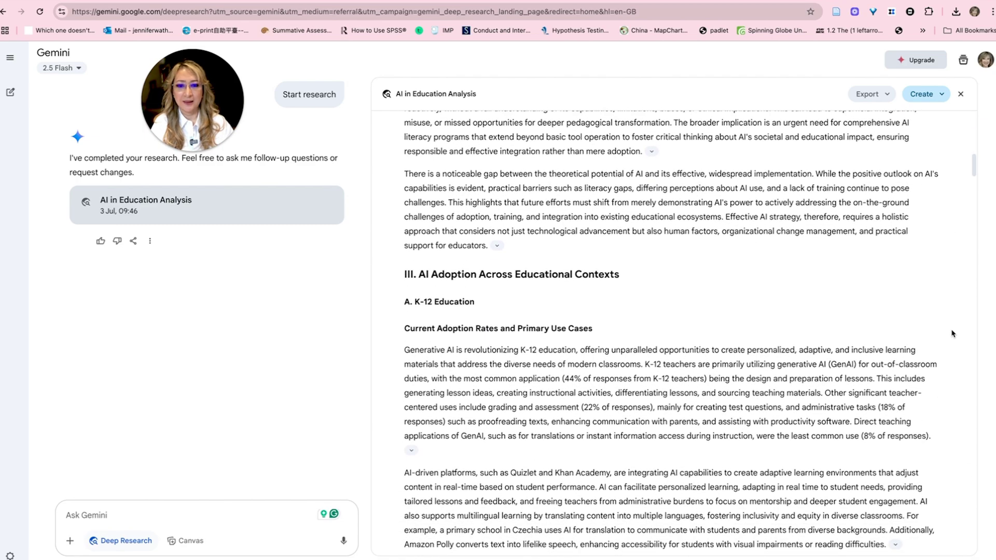
pyautogui.scroll(-2, 951, 334)
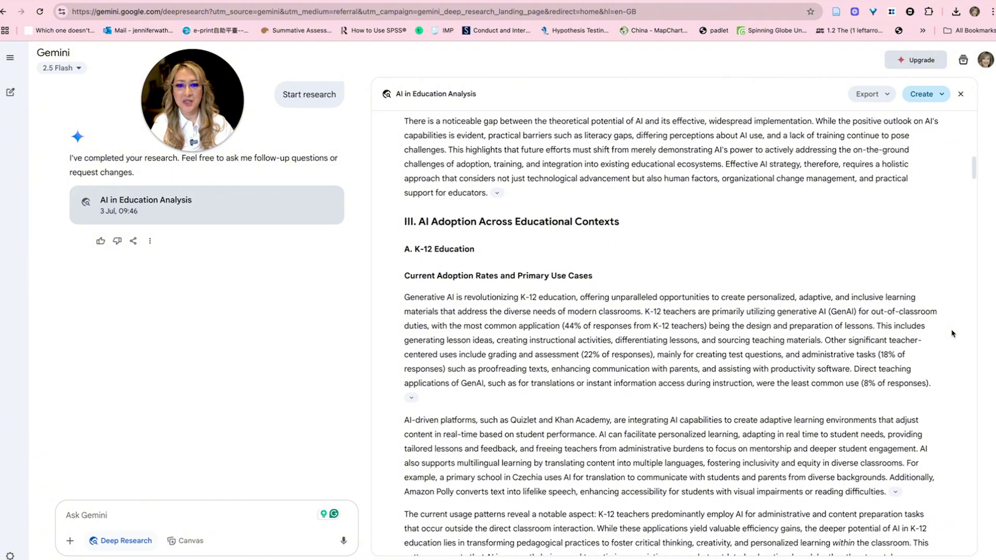
pyautogui.scroll(-3, 952, 333)
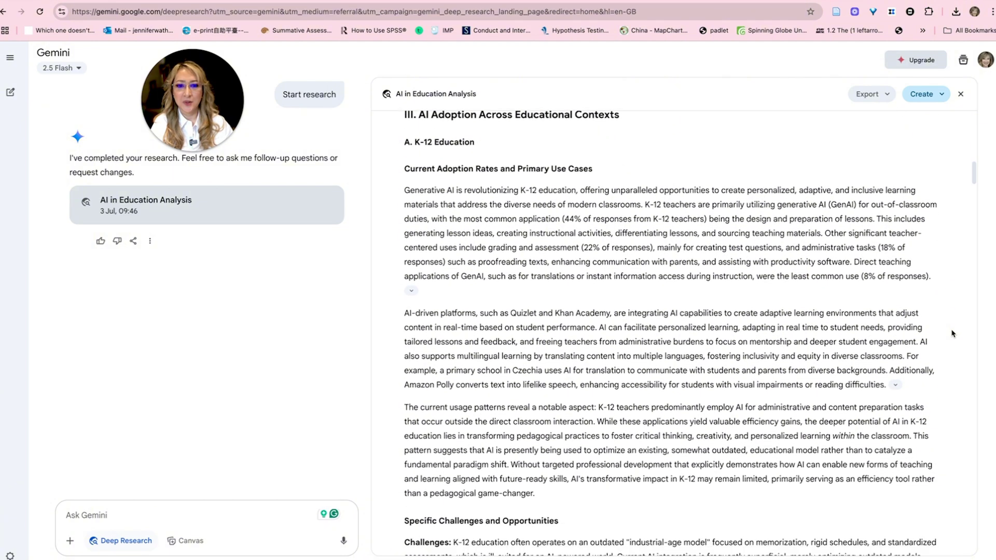
pyautogui.scroll(-1, 952, 333)
pyautogui.scroll(-1, 952, 334)
pyautogui.scroll(-4, 952, 334)
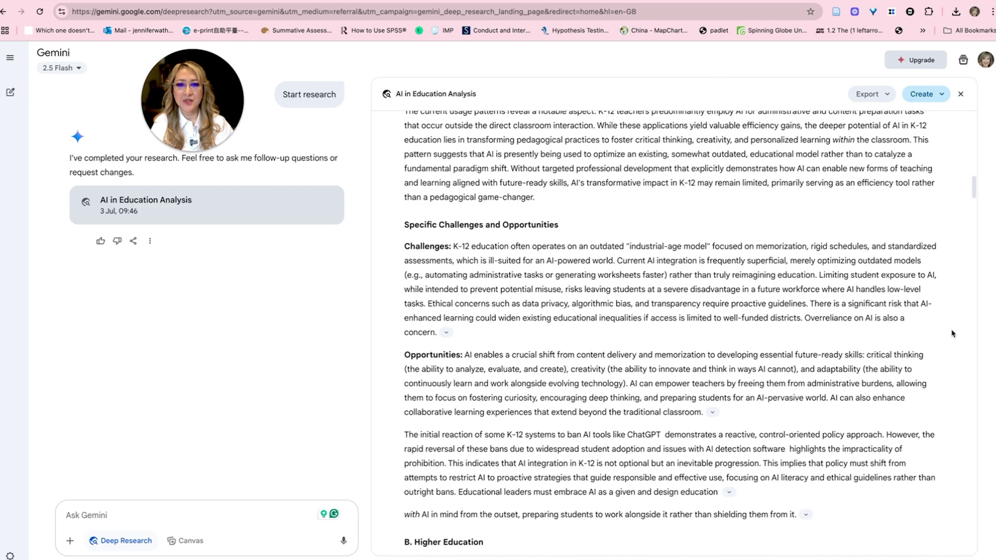
pyautogui.scroll(-1, 952, 334)
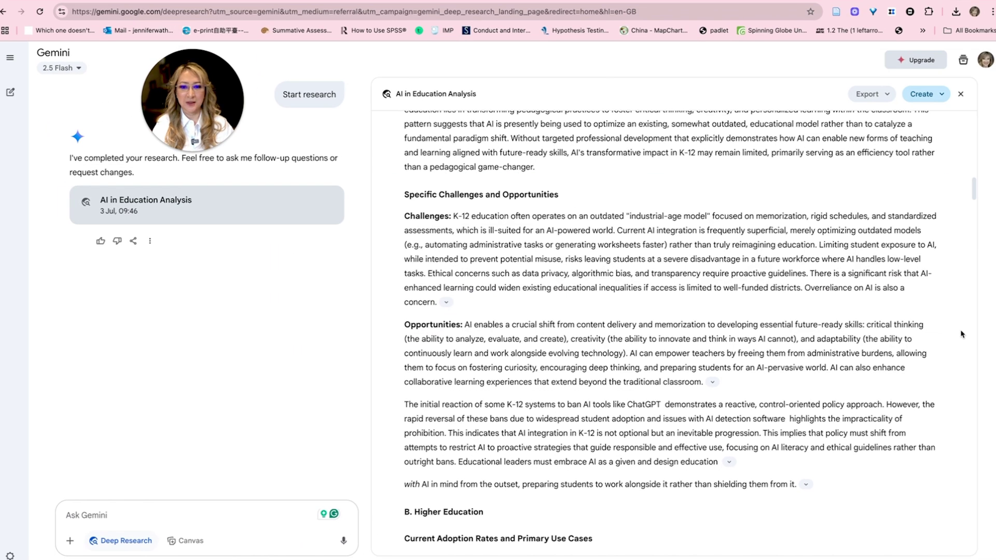
pyautogui.scroll(-3, 957, 334)
pyautogui.scroll(-2, 957, 333)
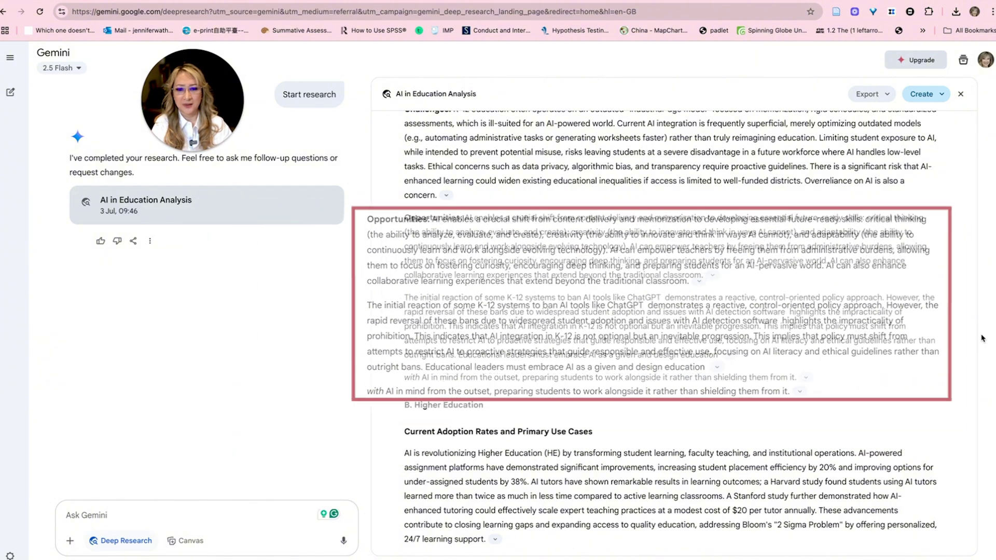
# Skim the Higher Education section's use cases, challenges and opportunities
pyautogui.scroll(-6, 948, 338)
pyautogui.scroll(-7, 948, 338)
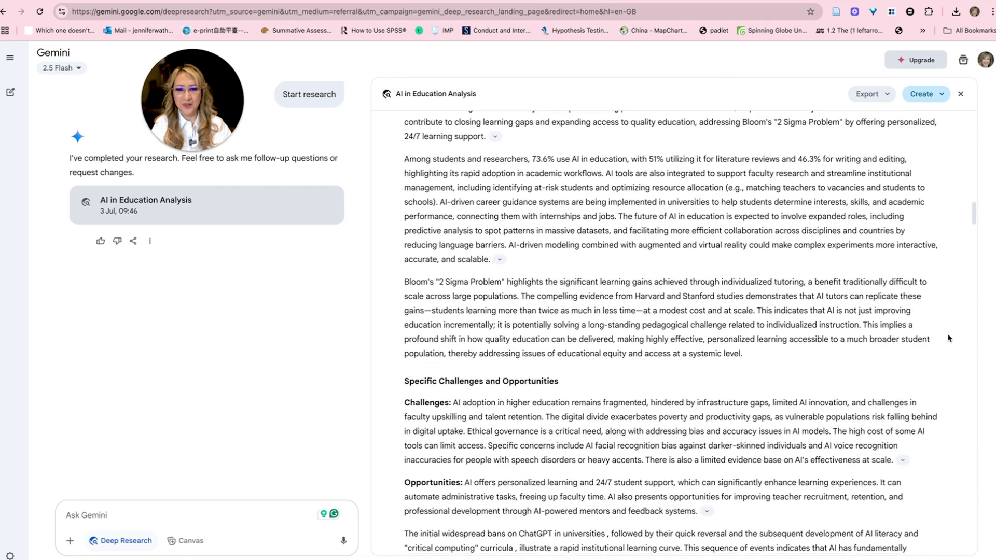
pyautogui.scroll(-5, 949, 338)
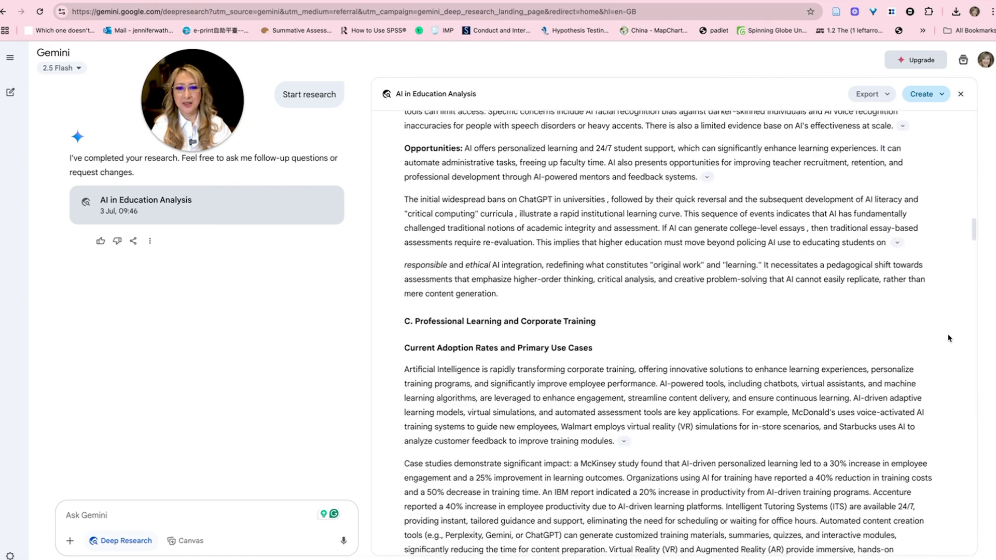
# Review Professional Learning and Corporate Training and expand the sources cited for its case studies paragraph
pyautogui.scroll(1, 948, 338)
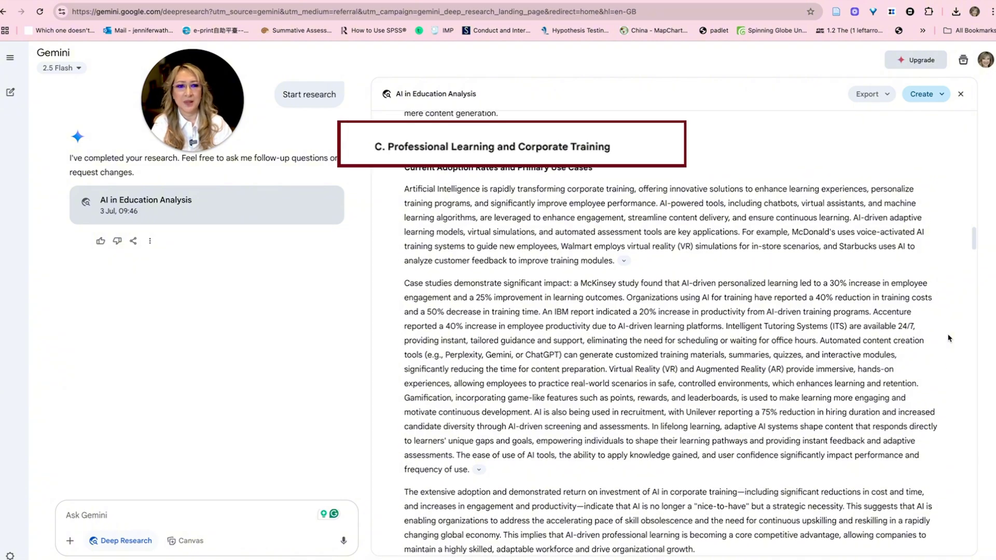
pyautogui.scroll(-1, 949, 339)
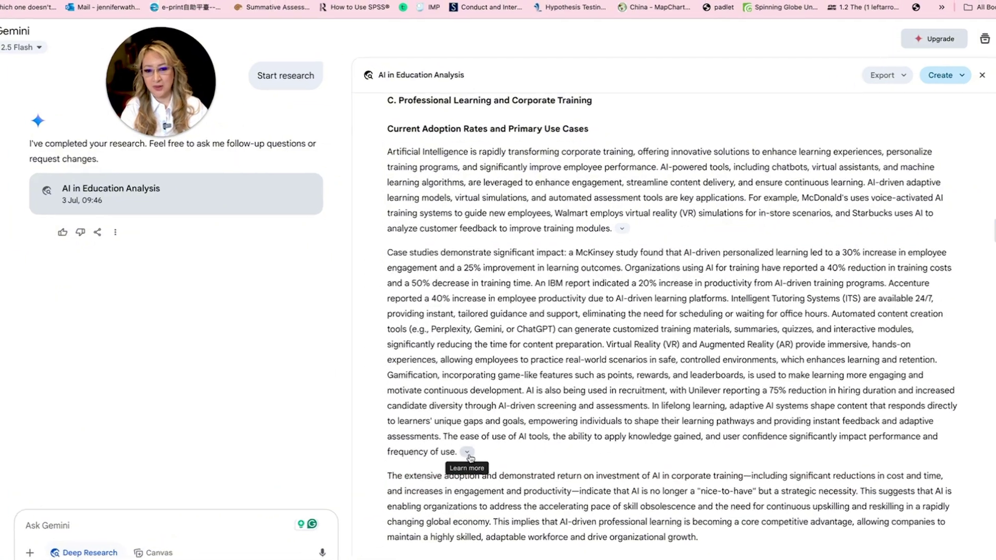
pyautogui.click(467, 452)
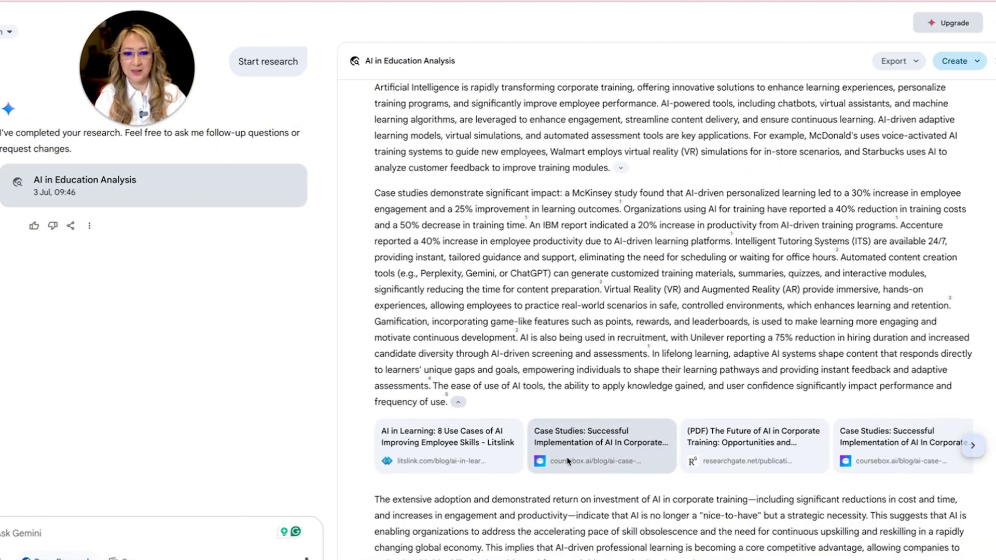
pyautogui.scroll(-1, 469, 454)
pyautogui.scroll(-7, 987, 454)
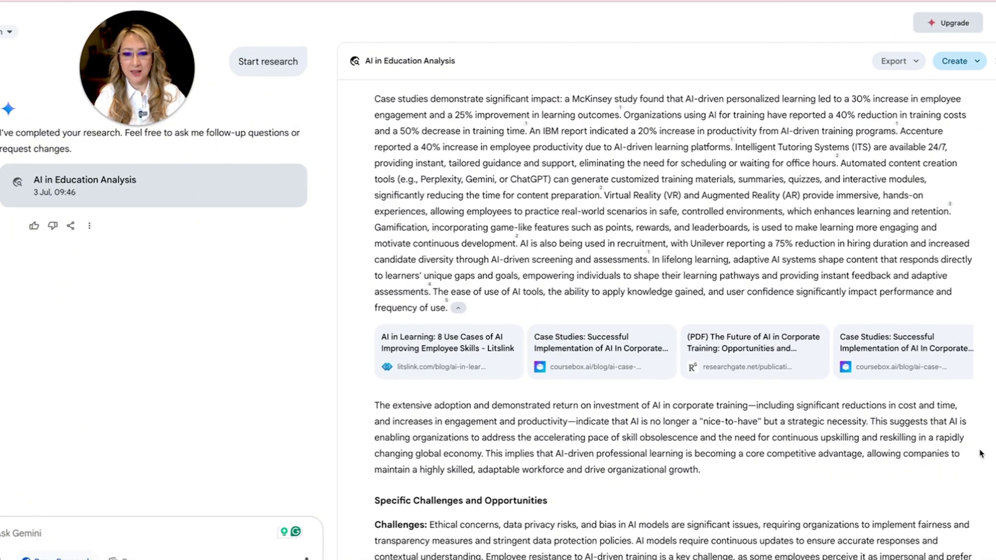
# Examine the primary pain points, from Ethical Concerns and Bias through to Teacher Preparedness and AI Literacy
pyautogui.scroll(-5, 981, 453)
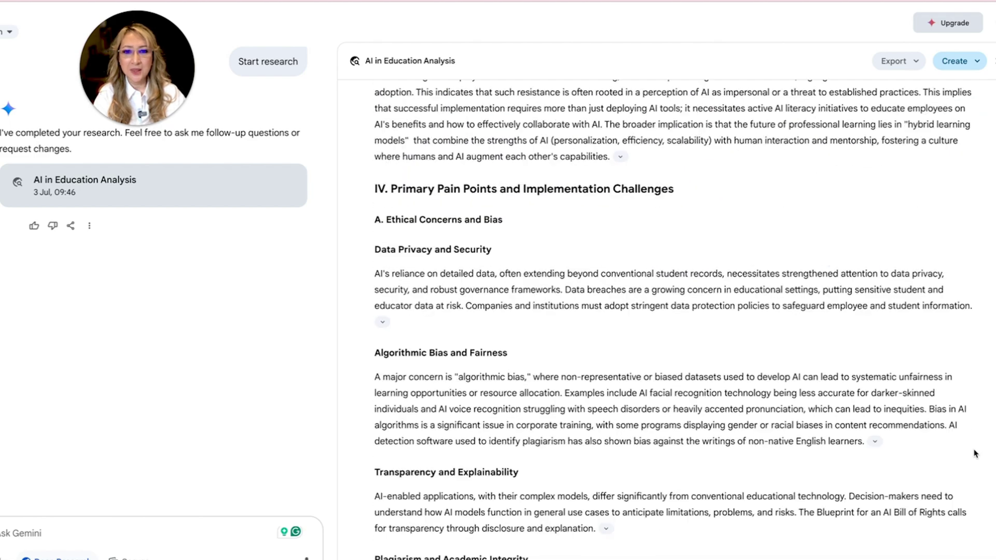
pyautogui.scroll(-1, 975, 453)
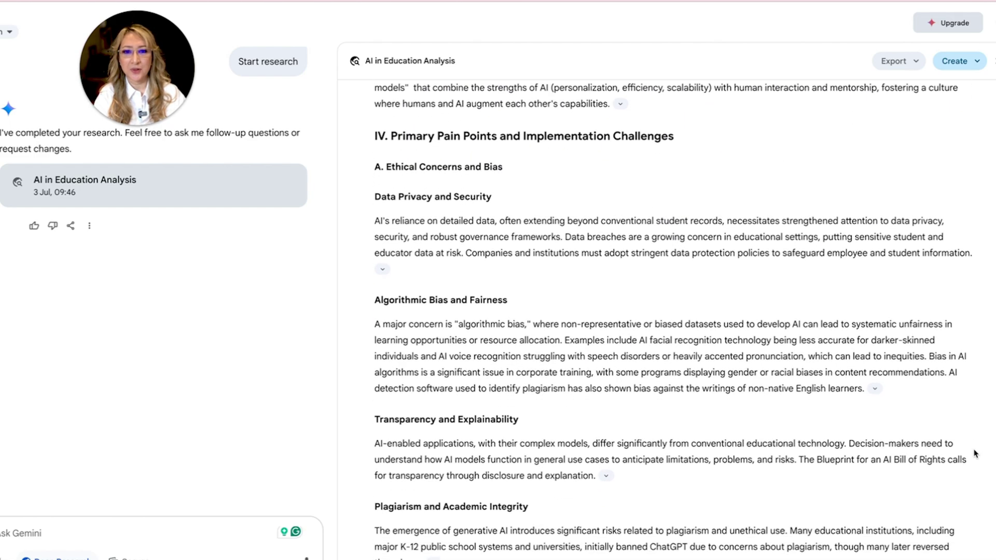
pyautogui.scroll(-1, 975, 453)
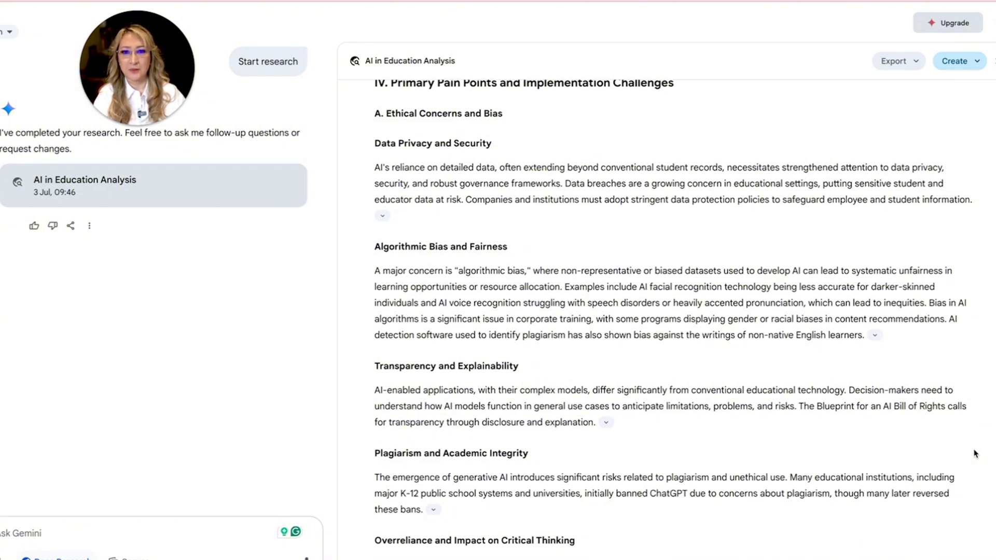
pyautogui.scroll(-1, 985, 454)
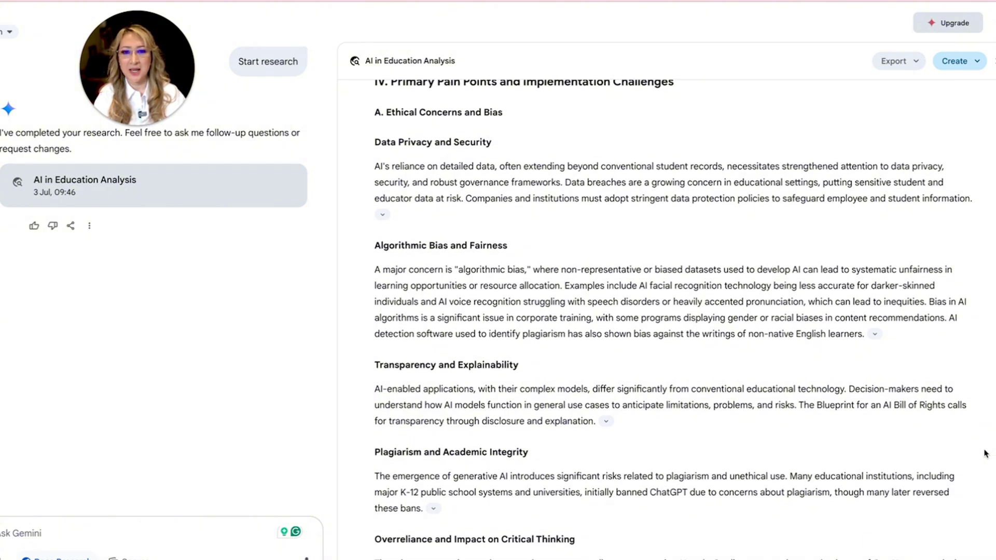
pyautogui.scroll(-2, 985, 454)
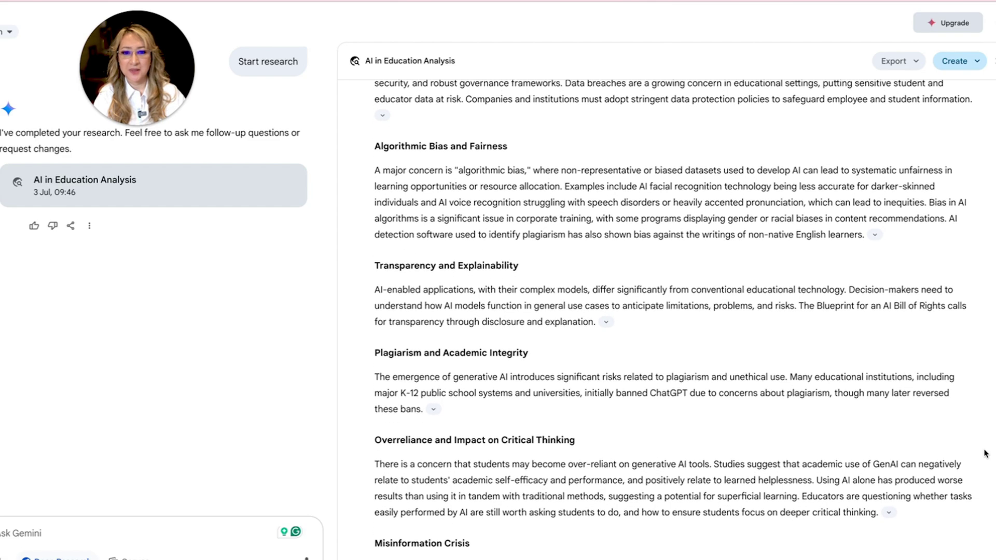
pyautogui.scroll(-2, 986, 454)
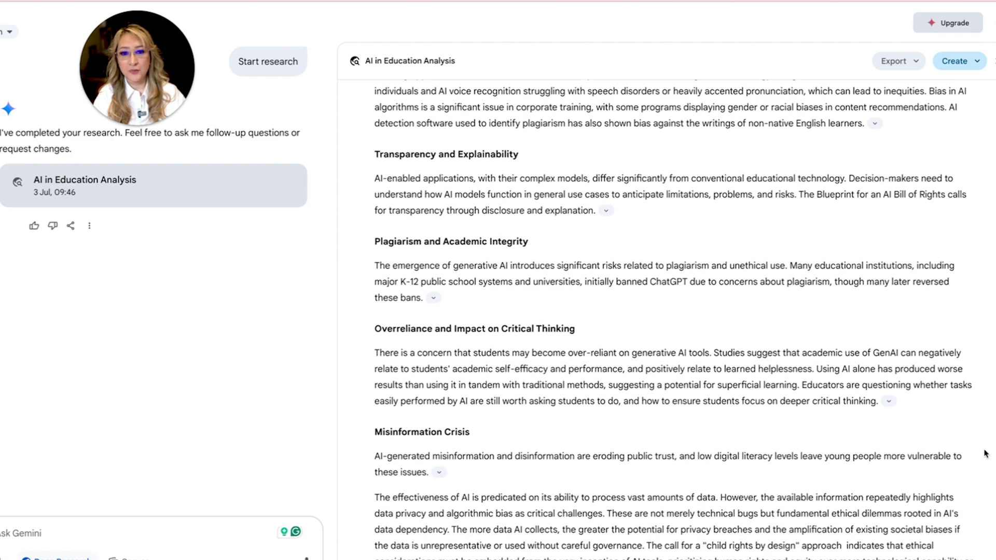
pyautogui.scroll(-2, 985, 454)
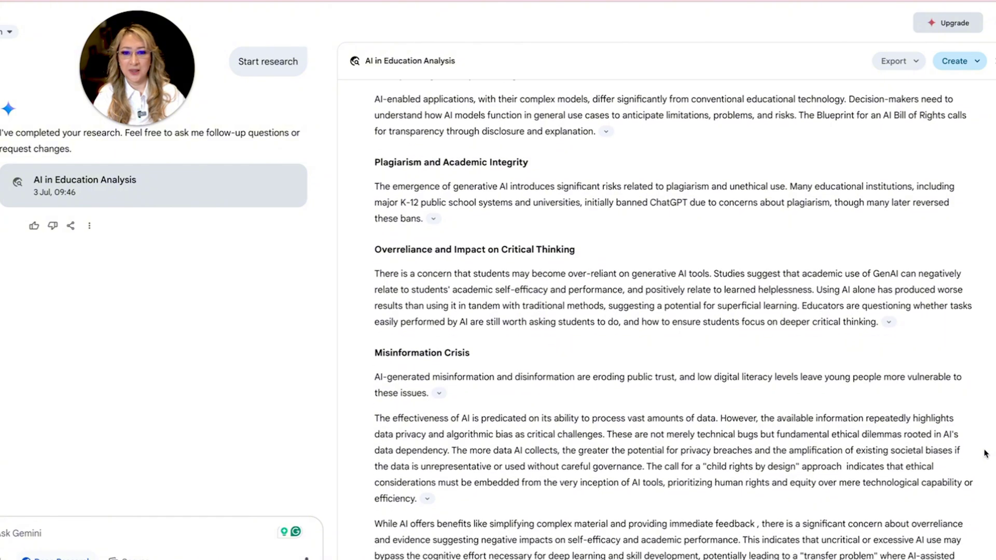
pyautogui.scroll(-1, 985, 454)
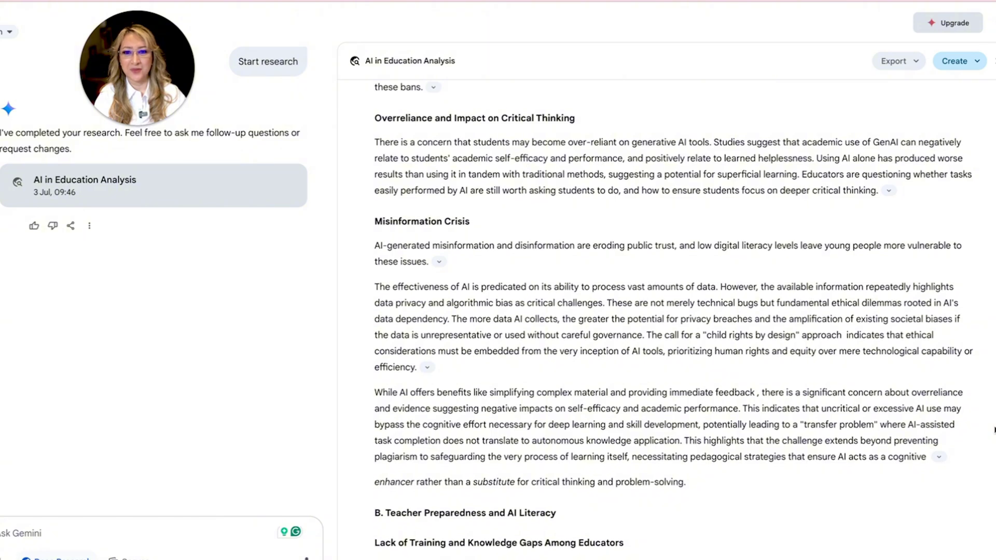
pyautogui.scroll(-4, 994, 430)
pyautogui.scroll(-1, 994, 432)
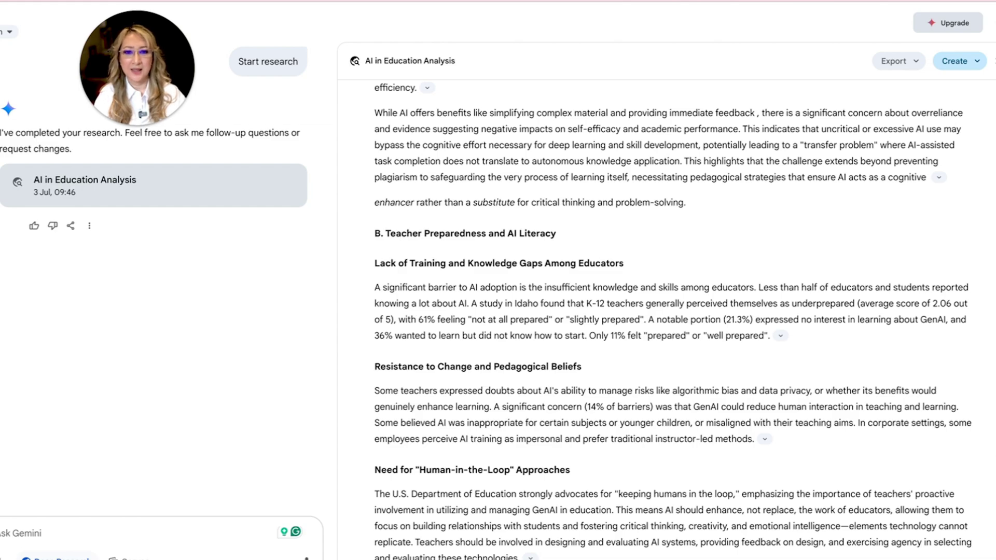
# Review the report from the successful strategies and Evidence-Based Outcomes through to the K-12 recommendations under Recommendations for Stakeholders
pyautogui.scroll(-6, 945, 444)
pyautogui.scroll(-4, 945, 445)
pyautogui.scroll(-4, 943, 441)
pyautogui.scroll(-6, 943, 441)
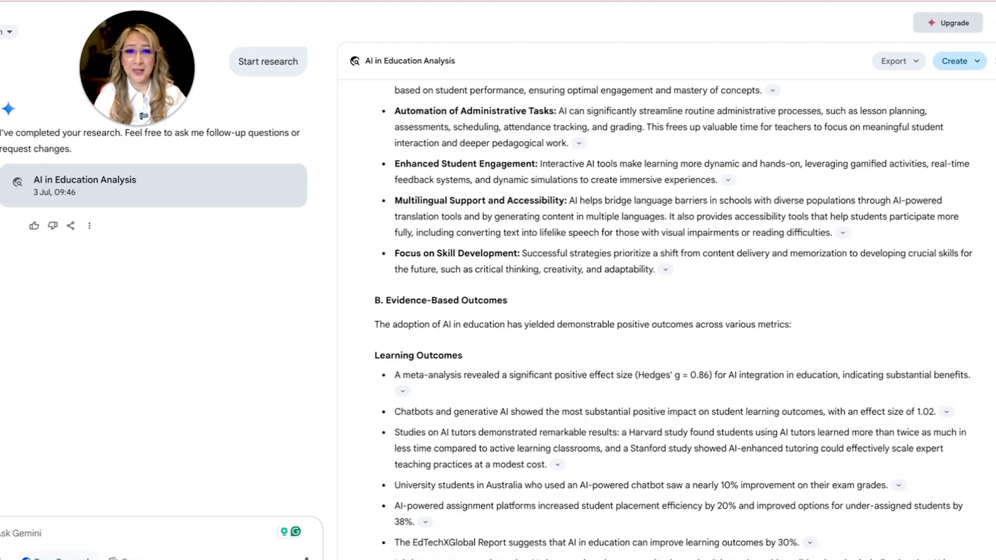
pyautogui.scroll(-13, 937, 437)
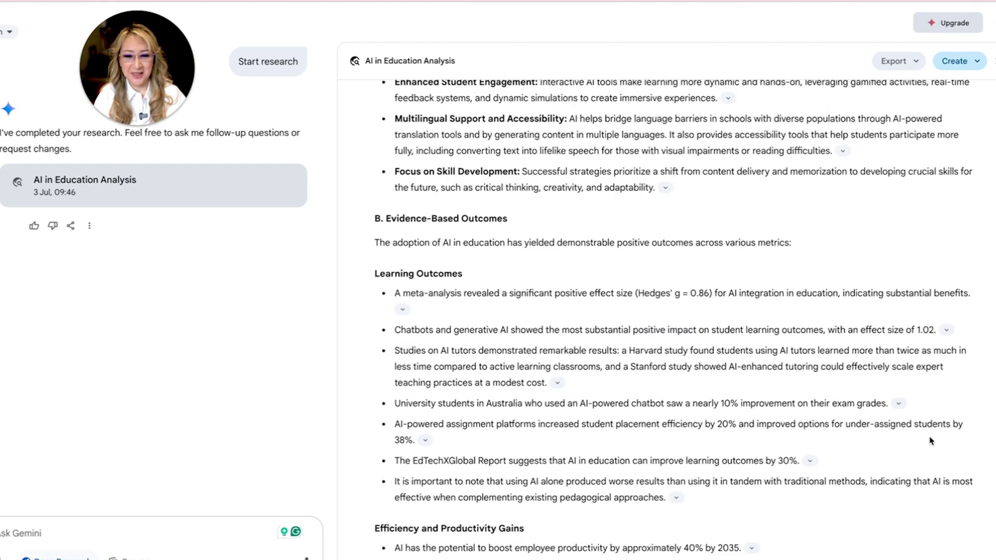
pyautogui.scroll(-4, 928, 441)
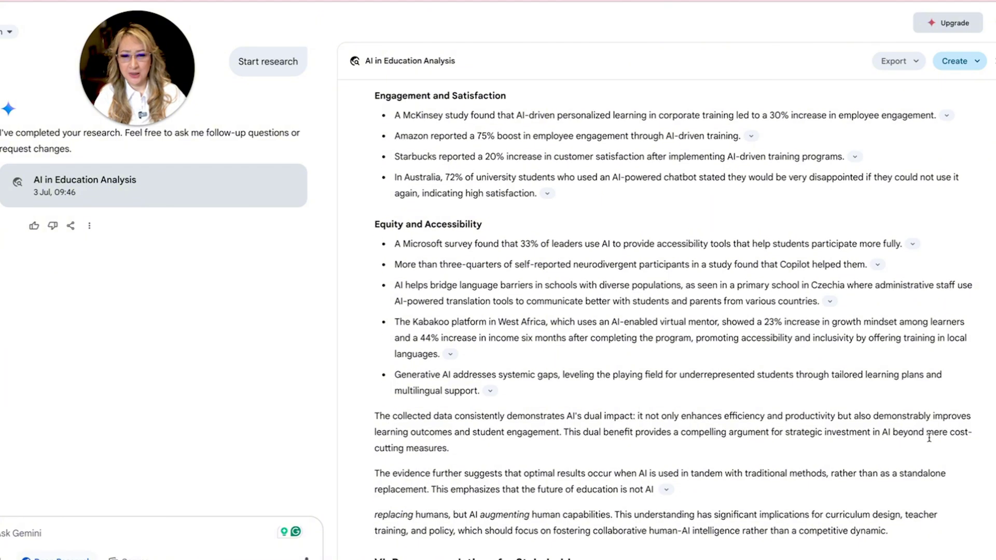
pyautogui.scroll(-11, 930, 446)
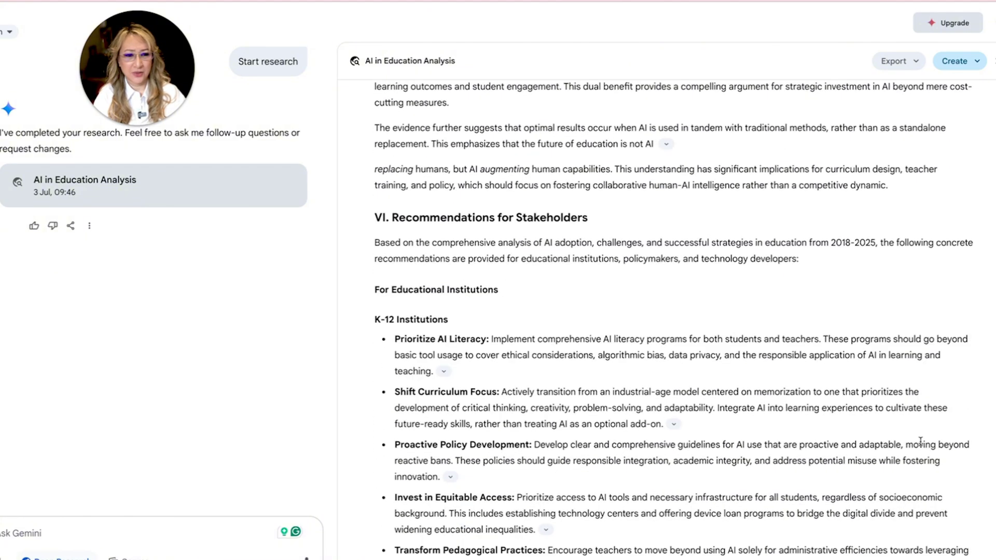
# Review the remaining stakeholder recommendations, including those for International Policymakers and Technology Developers, and the report's Conclusion
pyautogui.scroll(-15, 877, 438)
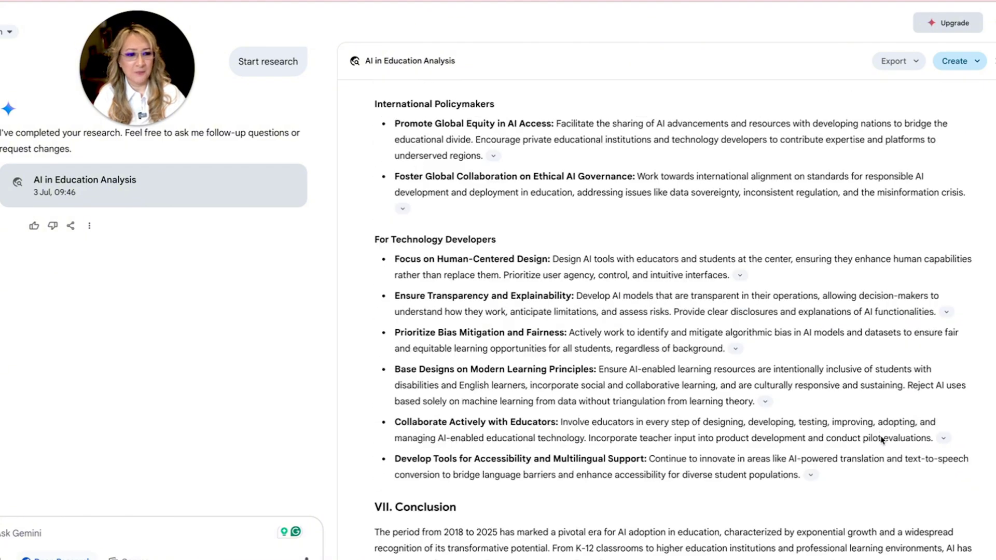
pyautogui.scroll(1, 880, 440)
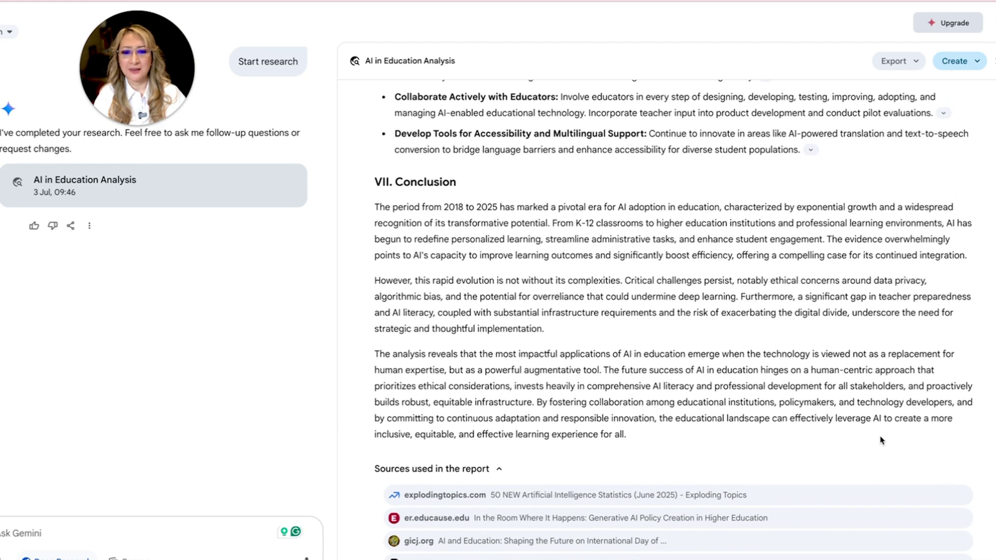
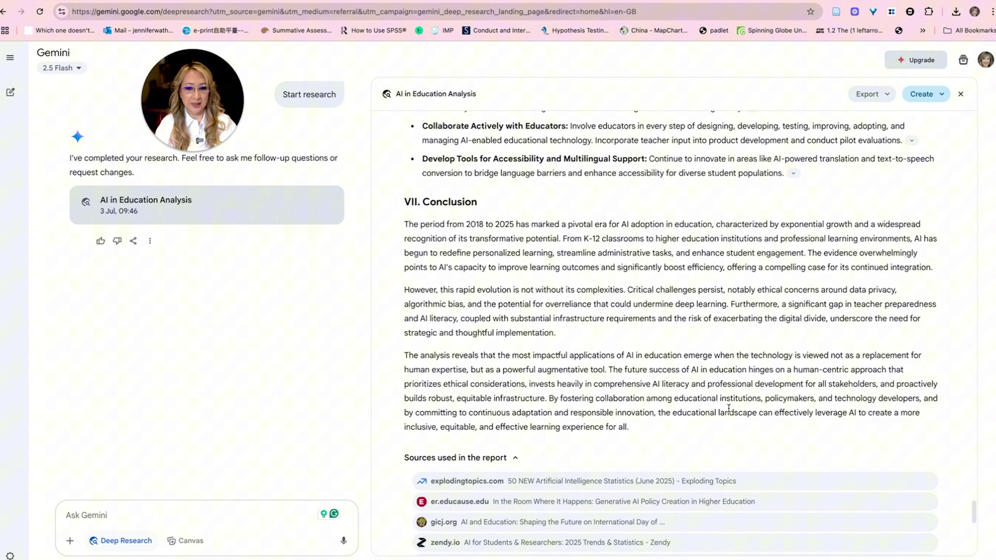
pyautogui.scroll(-2, 720, 430)
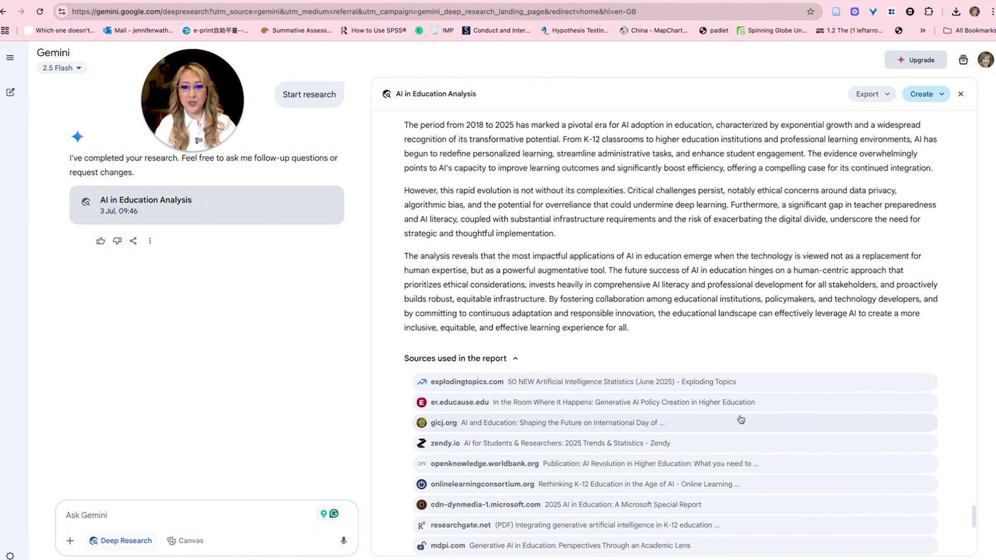
# Examine the full list of sources used in the report, down to the unused sources and Thoughts headings, and return to the report body
pyautogui.scroll(-3, 747, 423)
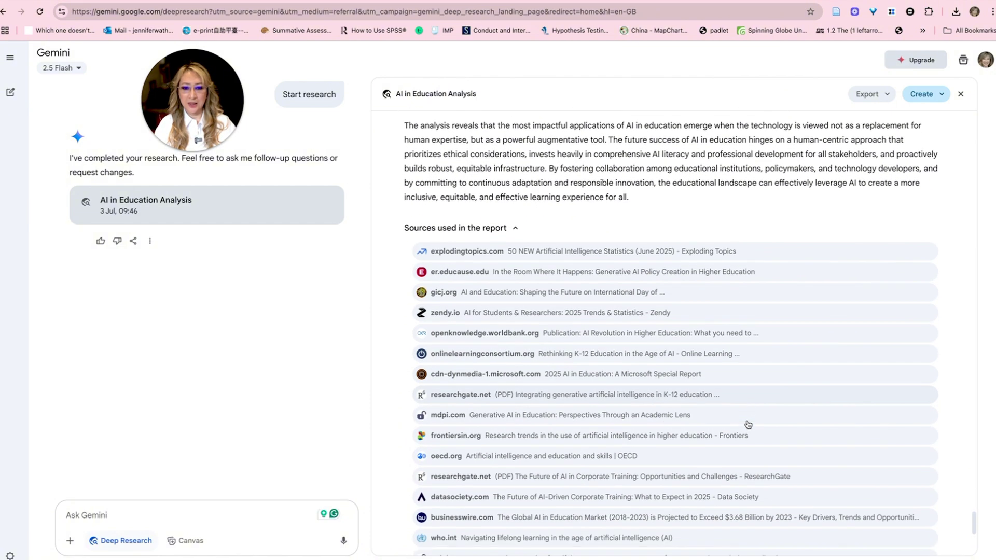
pyautogui.scroll(-2, 748, 424)
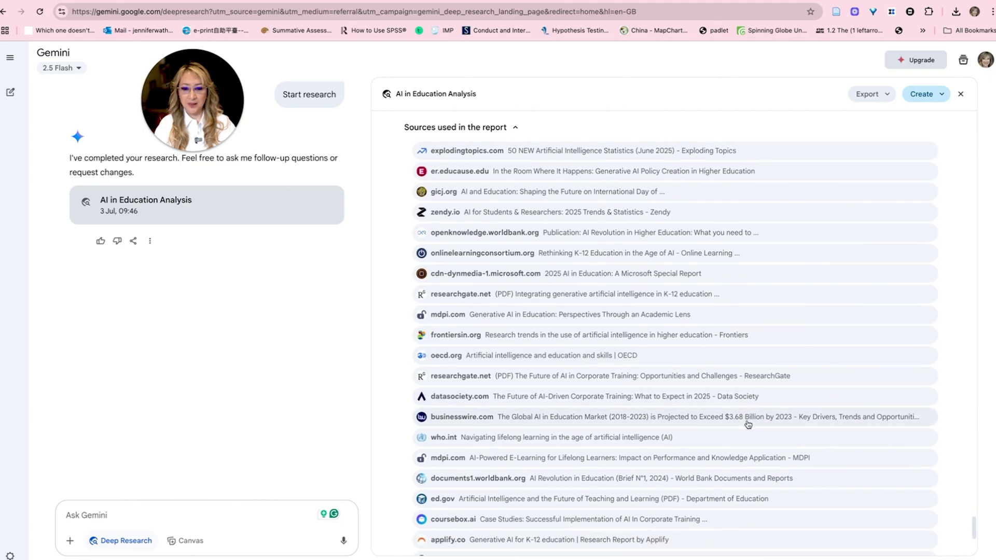
pyautogui.scroll(-5, 748, 425)
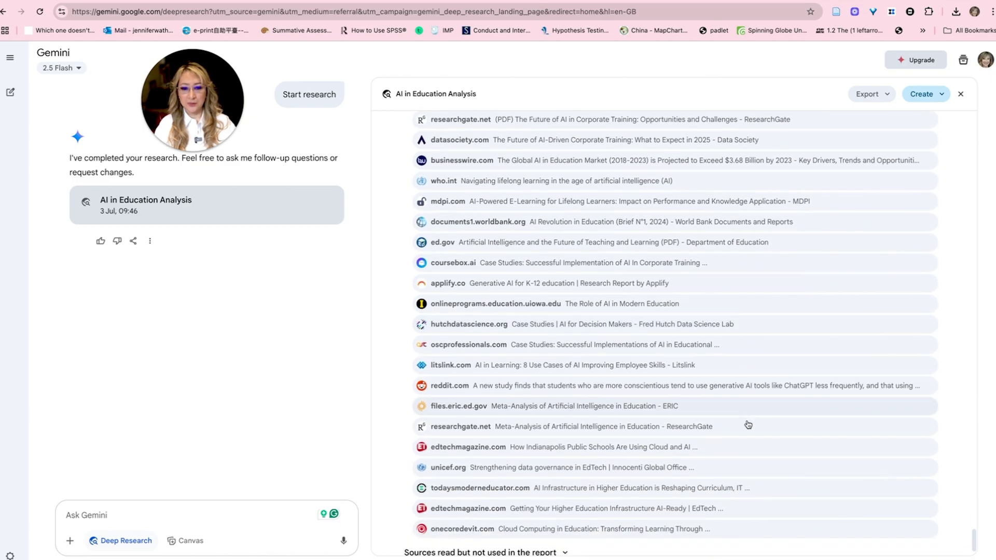
pyautogui.scroll(-2, 748, 425)
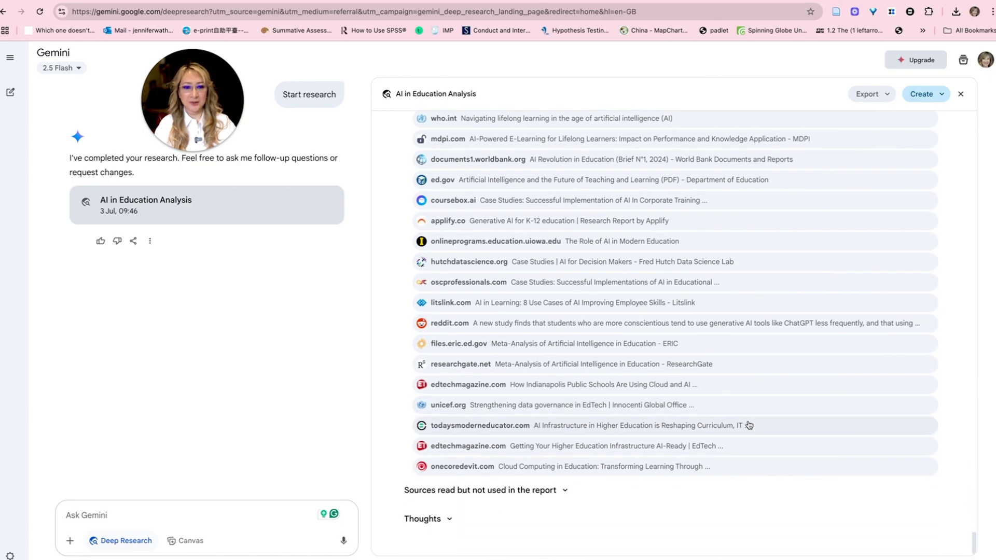
pyautogui.scroll(1, 755, 438)
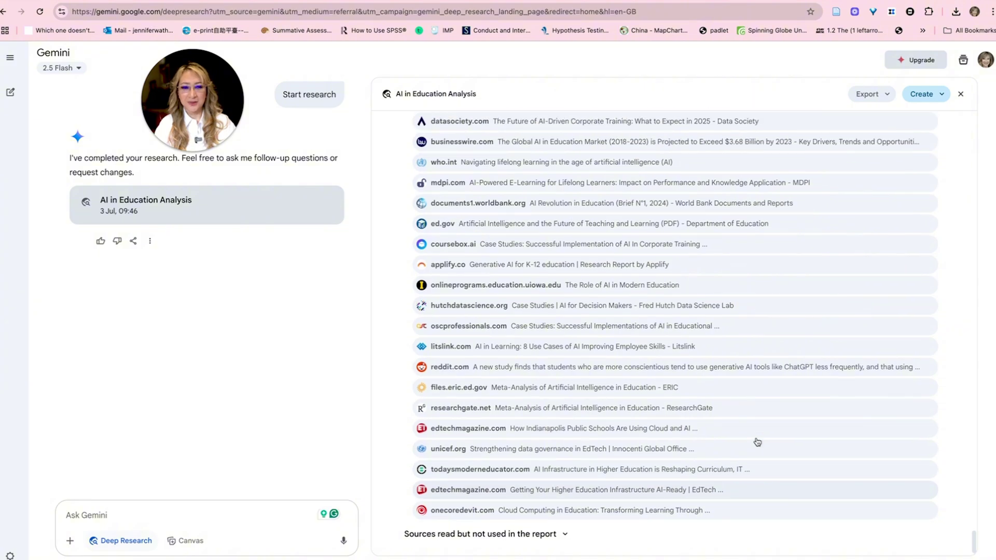
pyautogui.scroll(20, 756, 440)
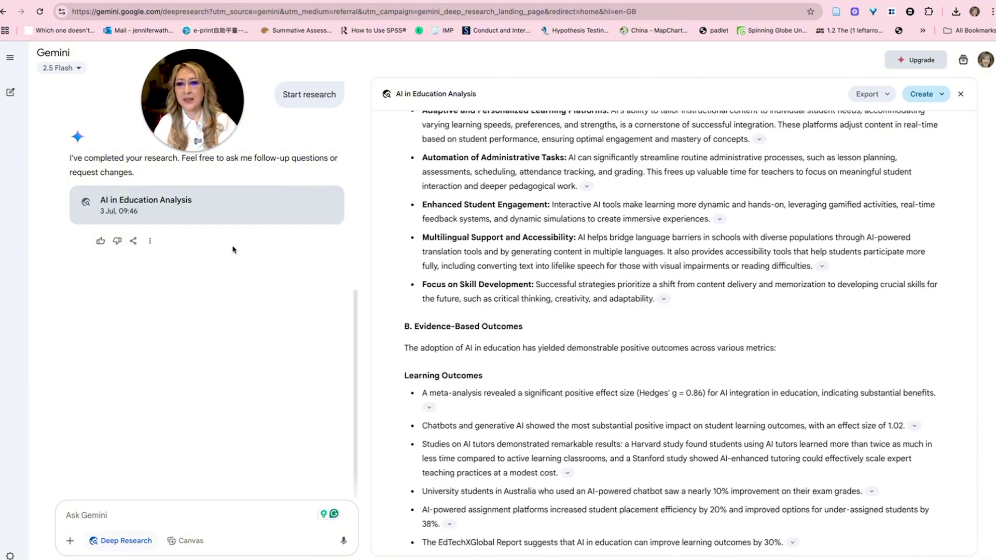
# Check the report's export options, close them, and open the options for creating new content based on the report
pyautogui.moveTo(192, 135); pyautogui.dragTo(754, 135)
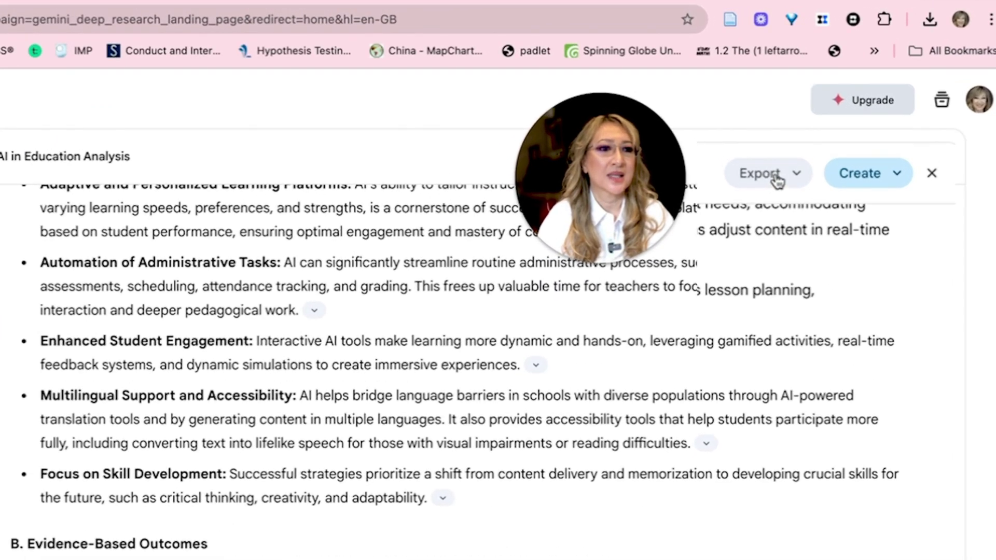
pyautogui.click(777, 179)
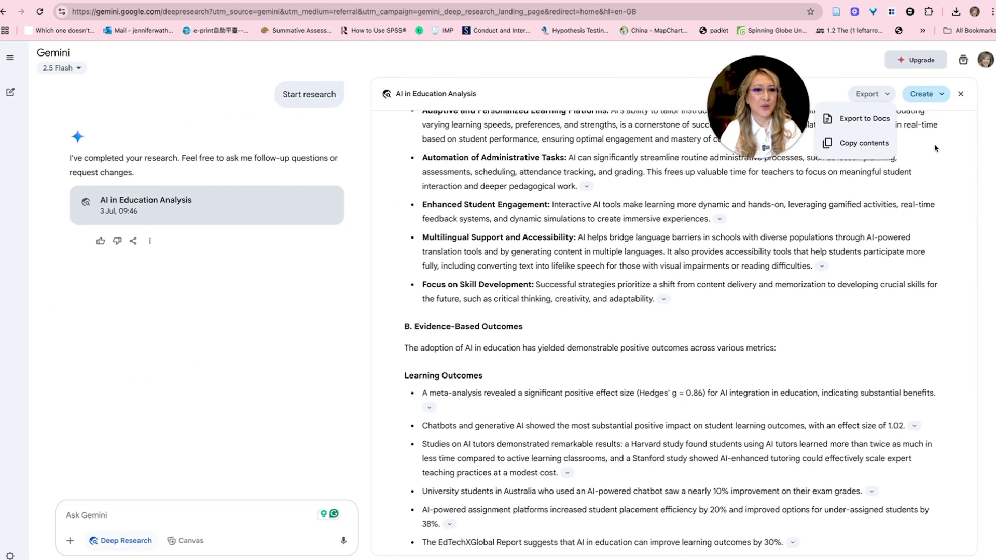
pyautogui.click(885, 273)
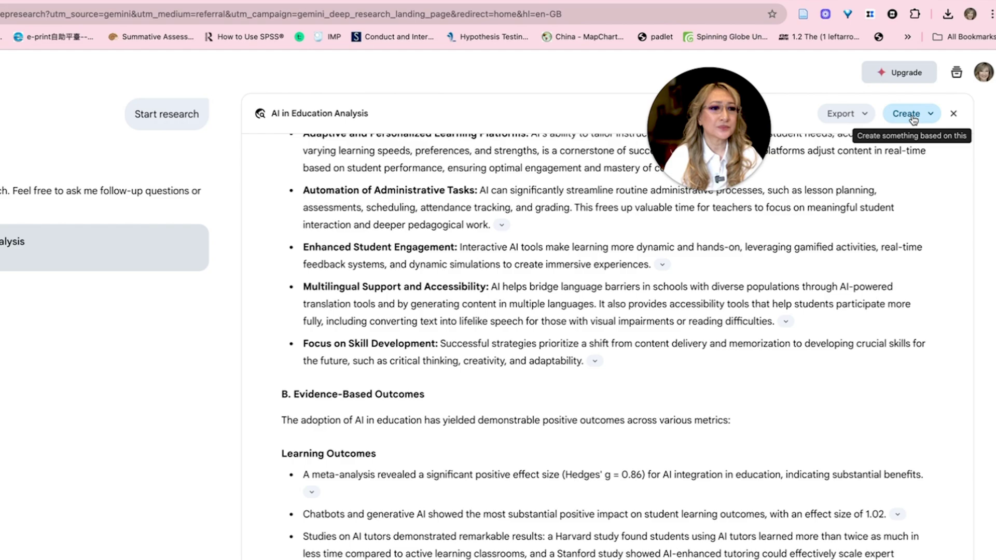
pyautogui.click(927, 96)
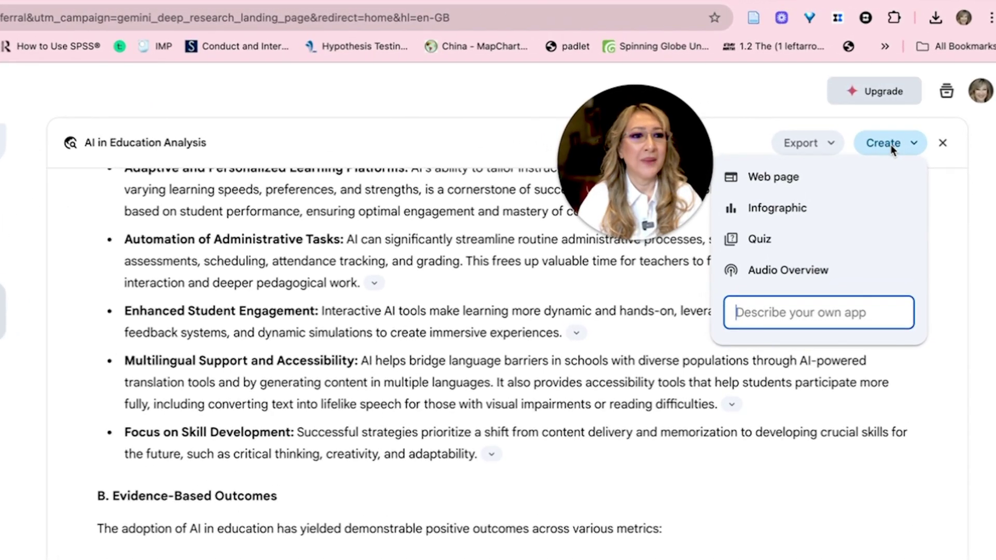